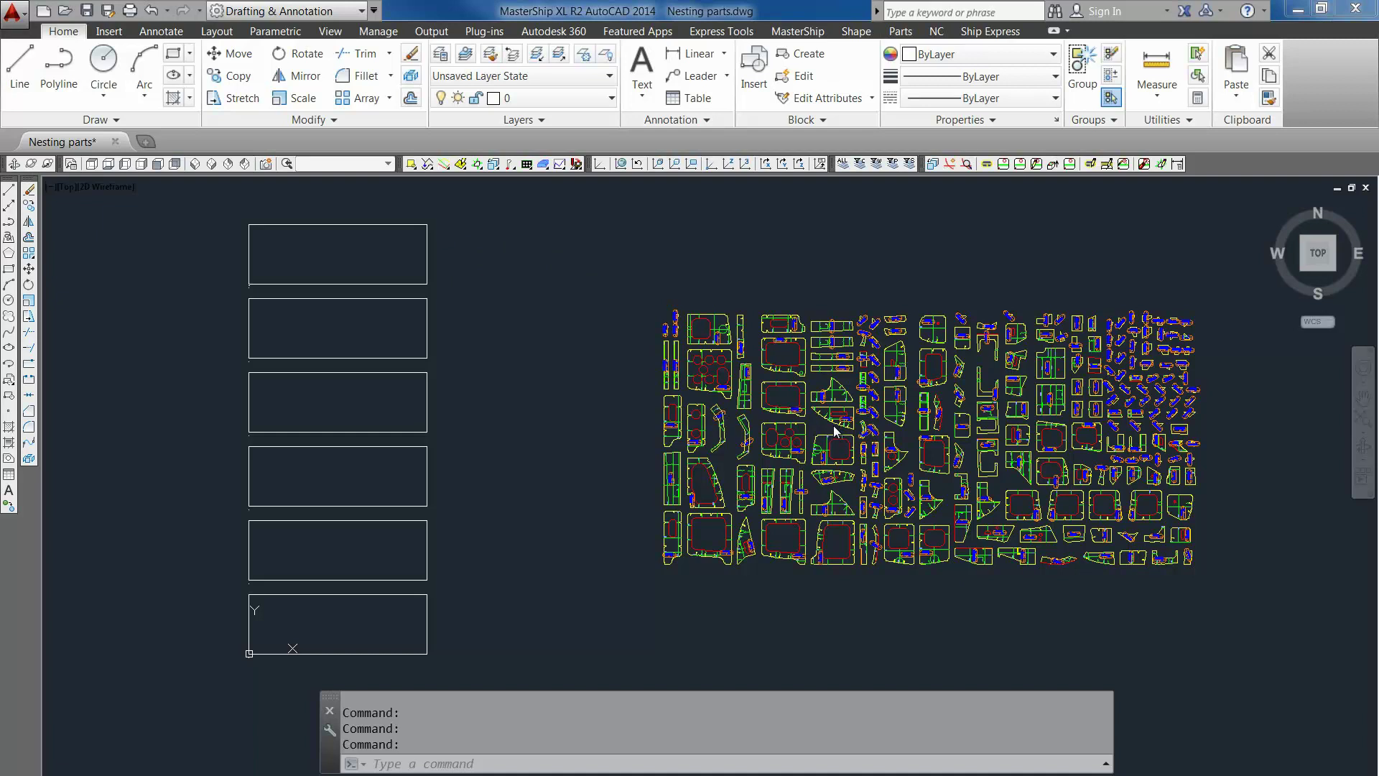
# Step: Pan and zoom across the parts to inspect them, then recentre the overview of plates and parts
pyautogui.scroll(8, 843, 424)
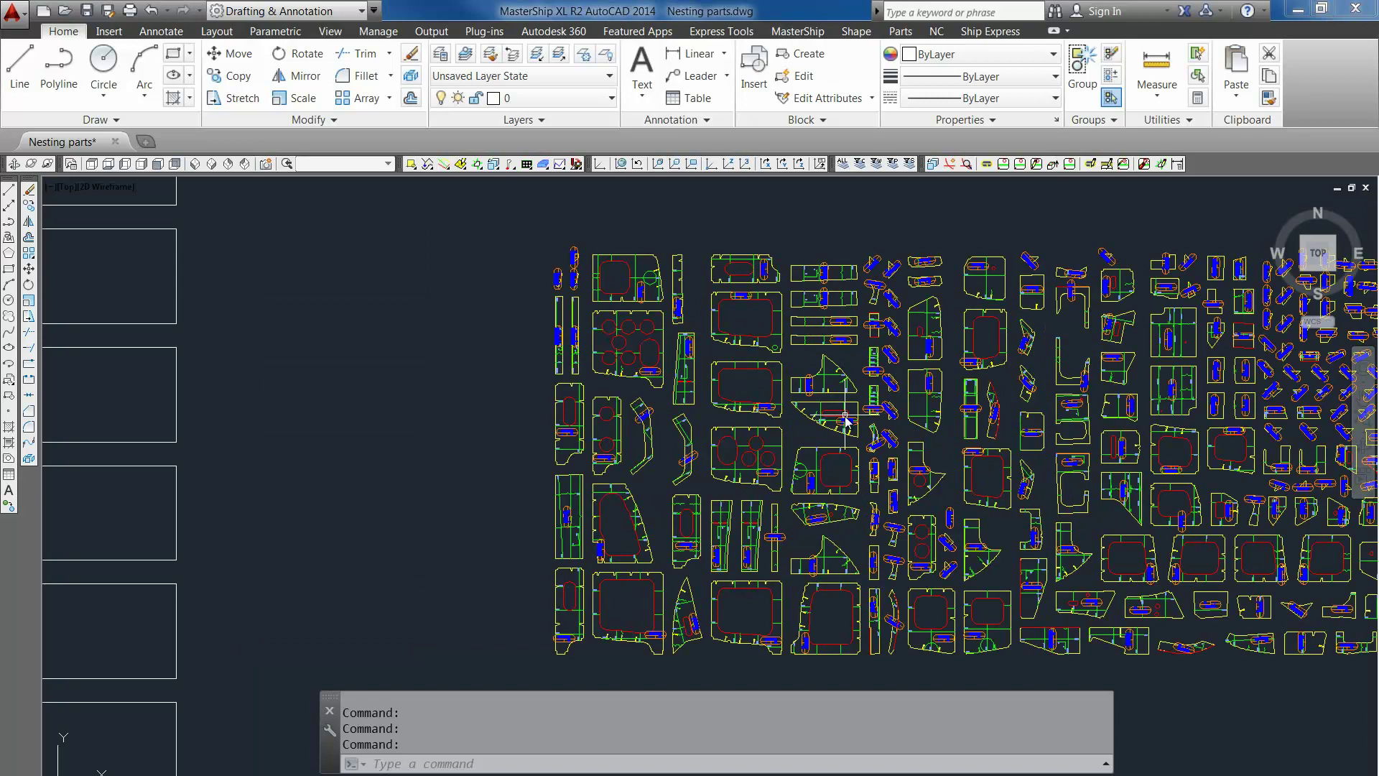
pyautogui.moveTo(869, 408); pyautogui.dragTo(862, 503, button='middle')
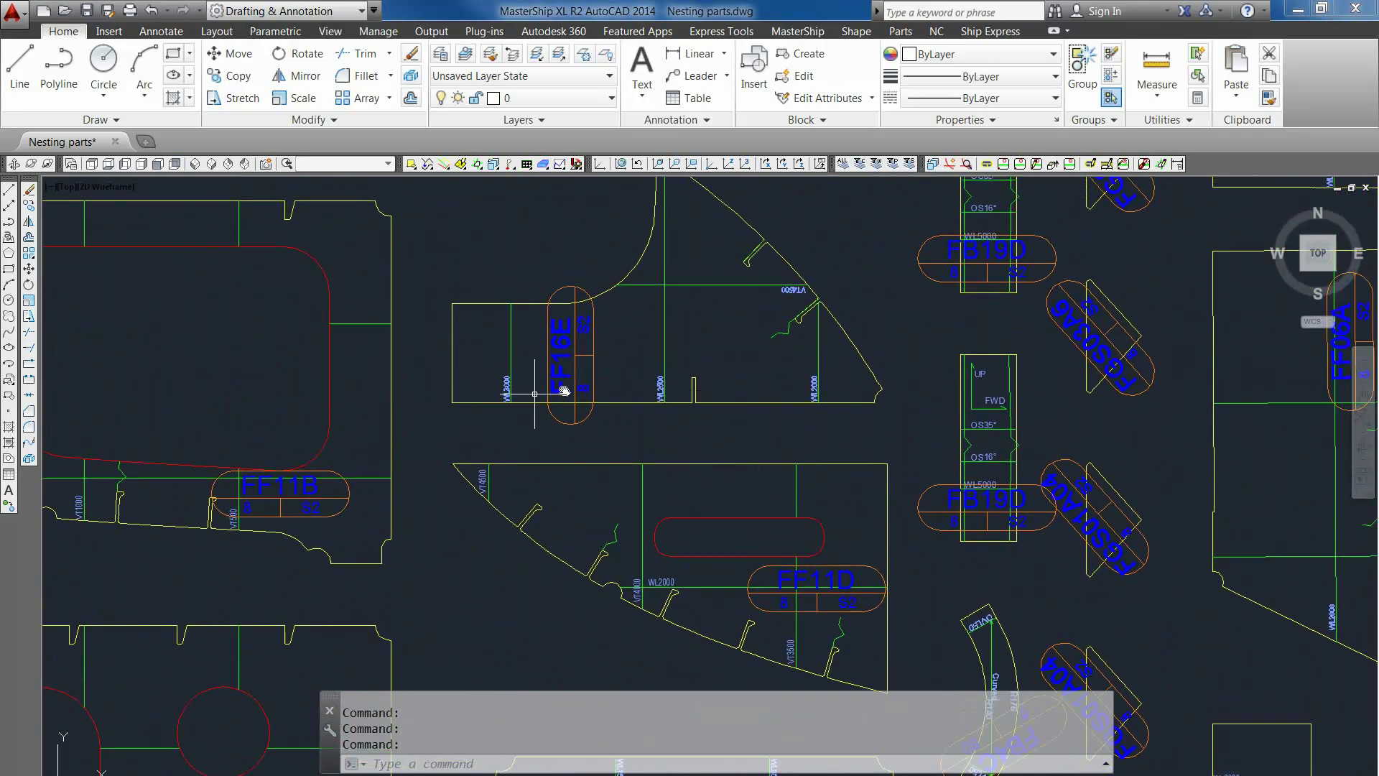
pyautogui.moveTo(476, 449); pyautogui.dragTo(678, 388, button='middle')
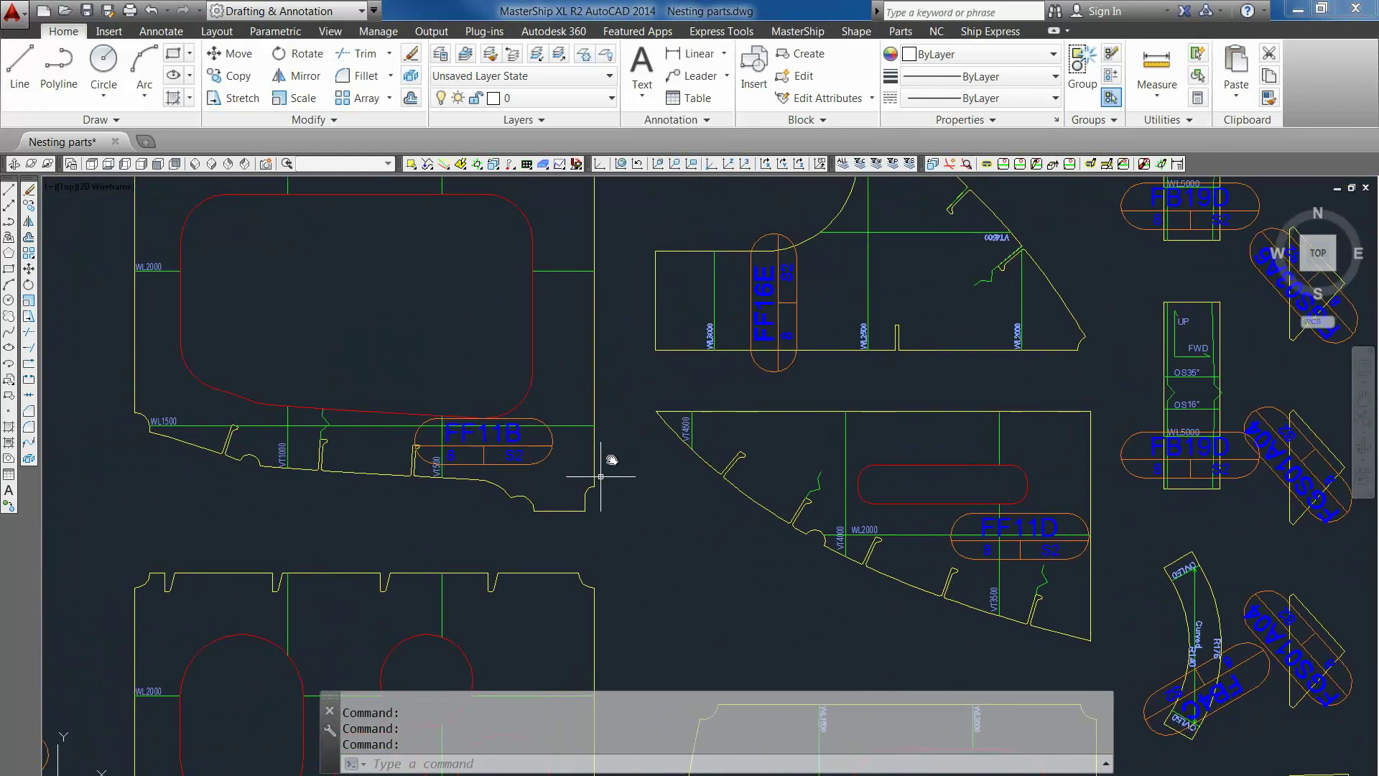
pyautogui.scroll(-2, 606, 434)
pyautogui.scroll(-5, 851, 552)
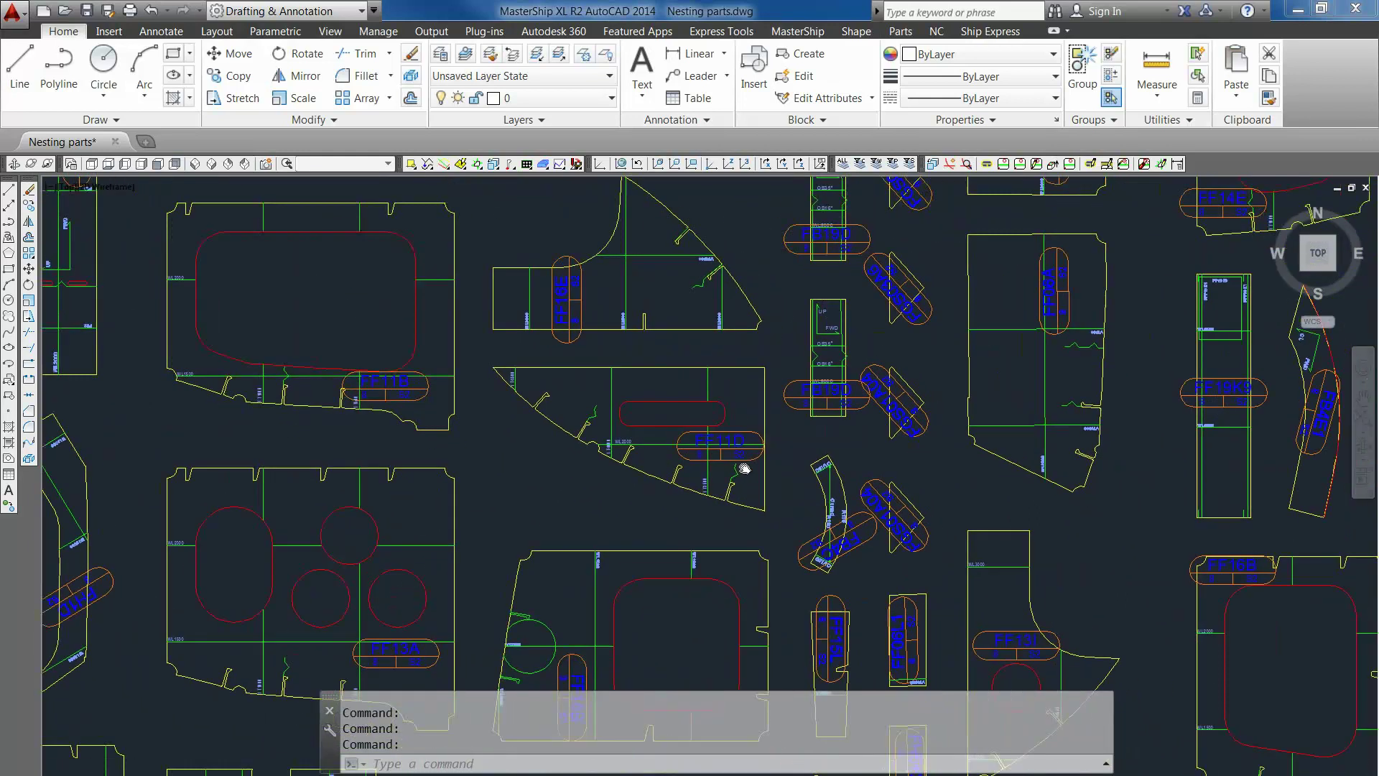
pyautogui.scroll(-2, 814, 474)
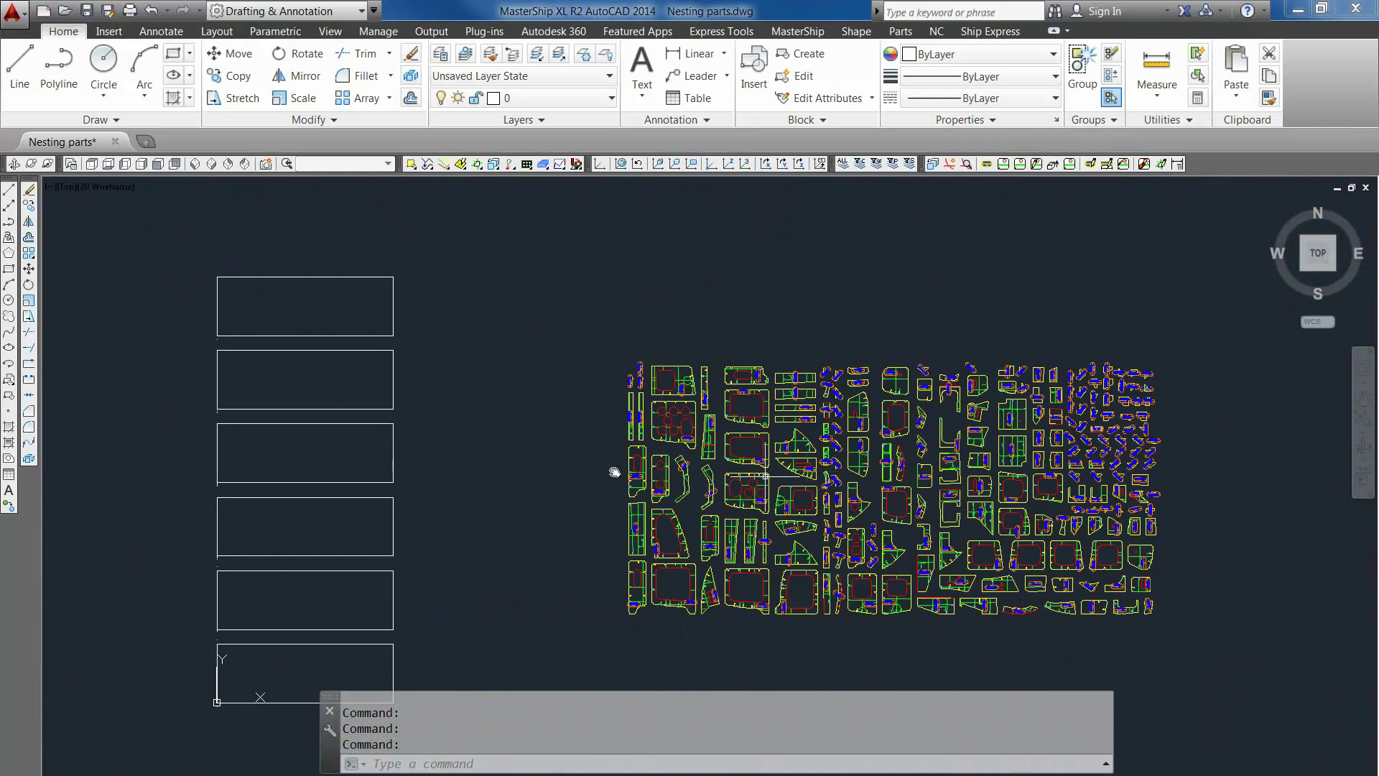
pyautogui.moveTo(616, 471); pyautogui.dragTo(641, 418, button='middle')
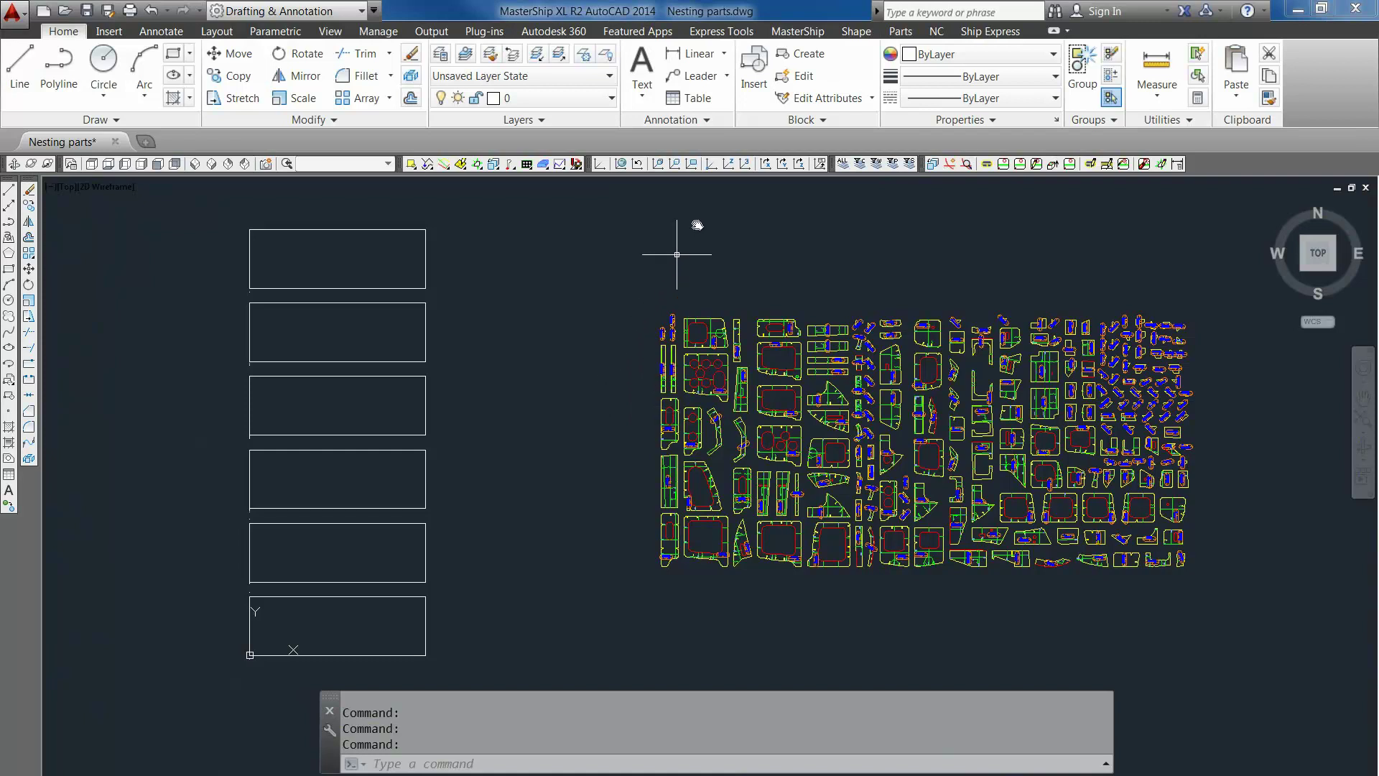
# Step: Run NC Prepare on all 211 parts and plates, accepting Yes to hide the detail layers
pyautogui.click(937, 32)
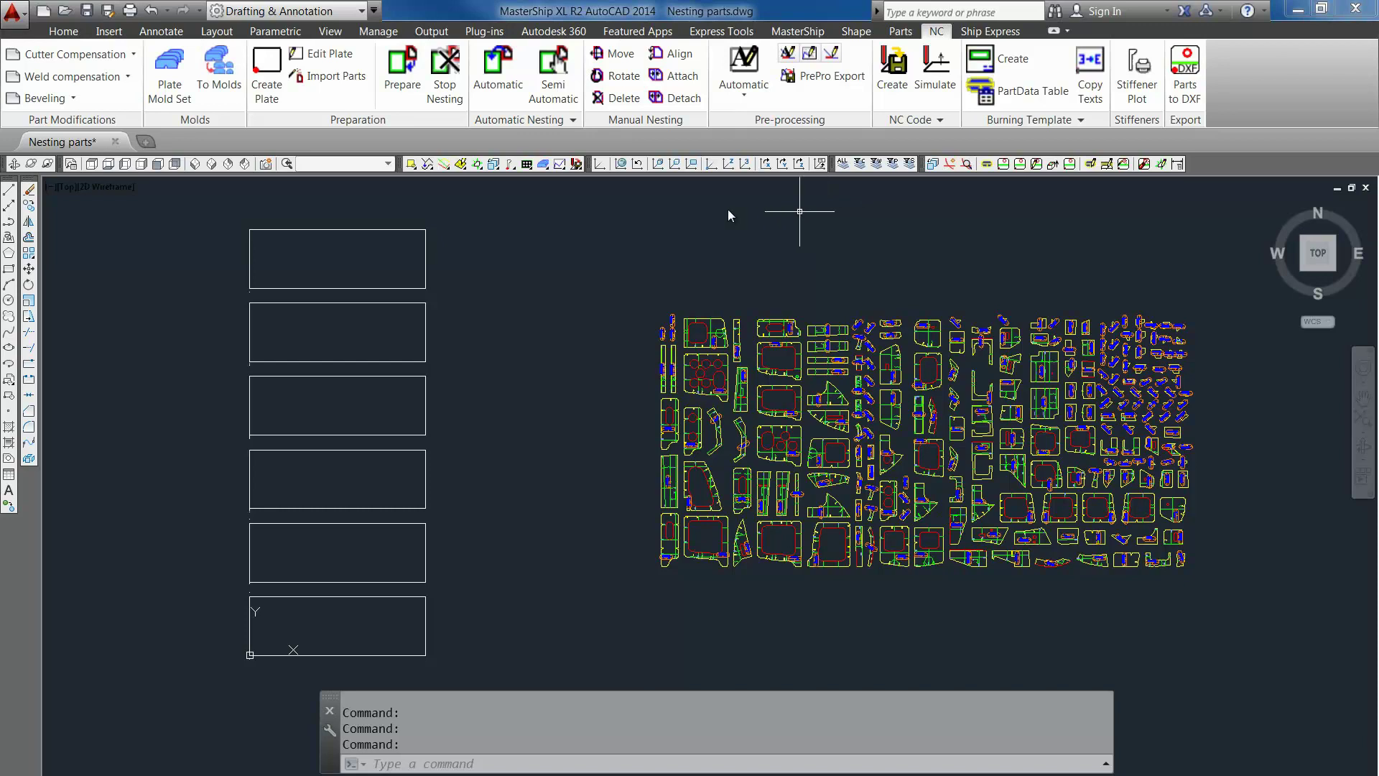
pyautogui.click(406, 70)
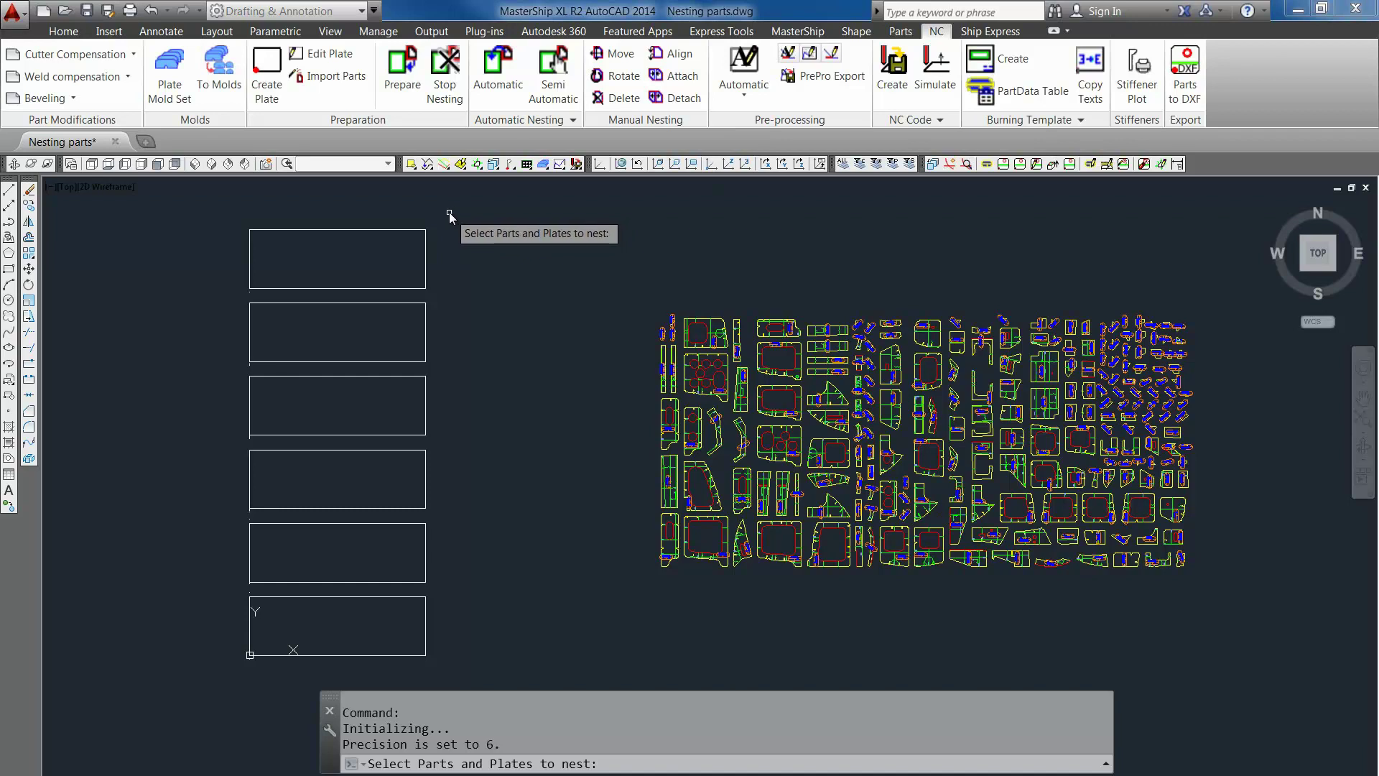
pyautogui.click(207, 210)
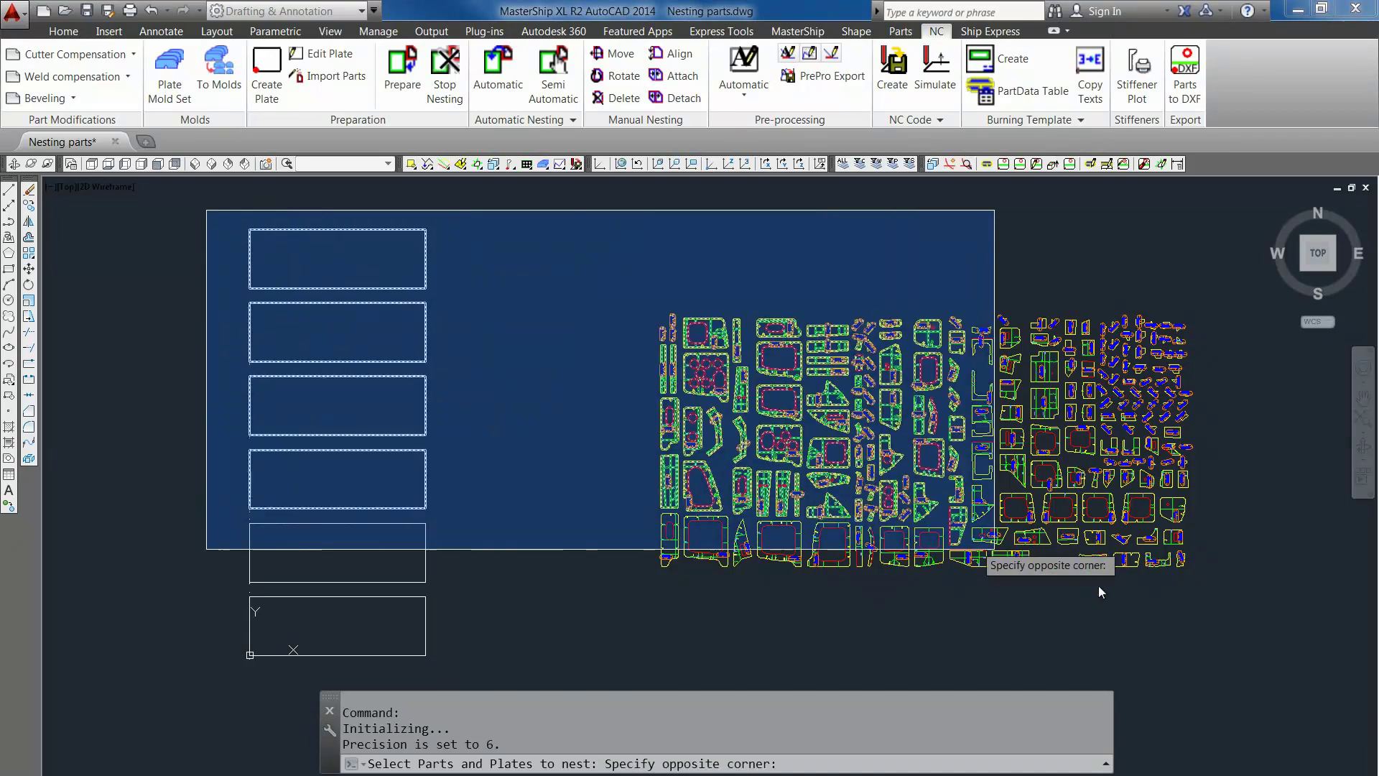
pyautogui.click(1254, 686)
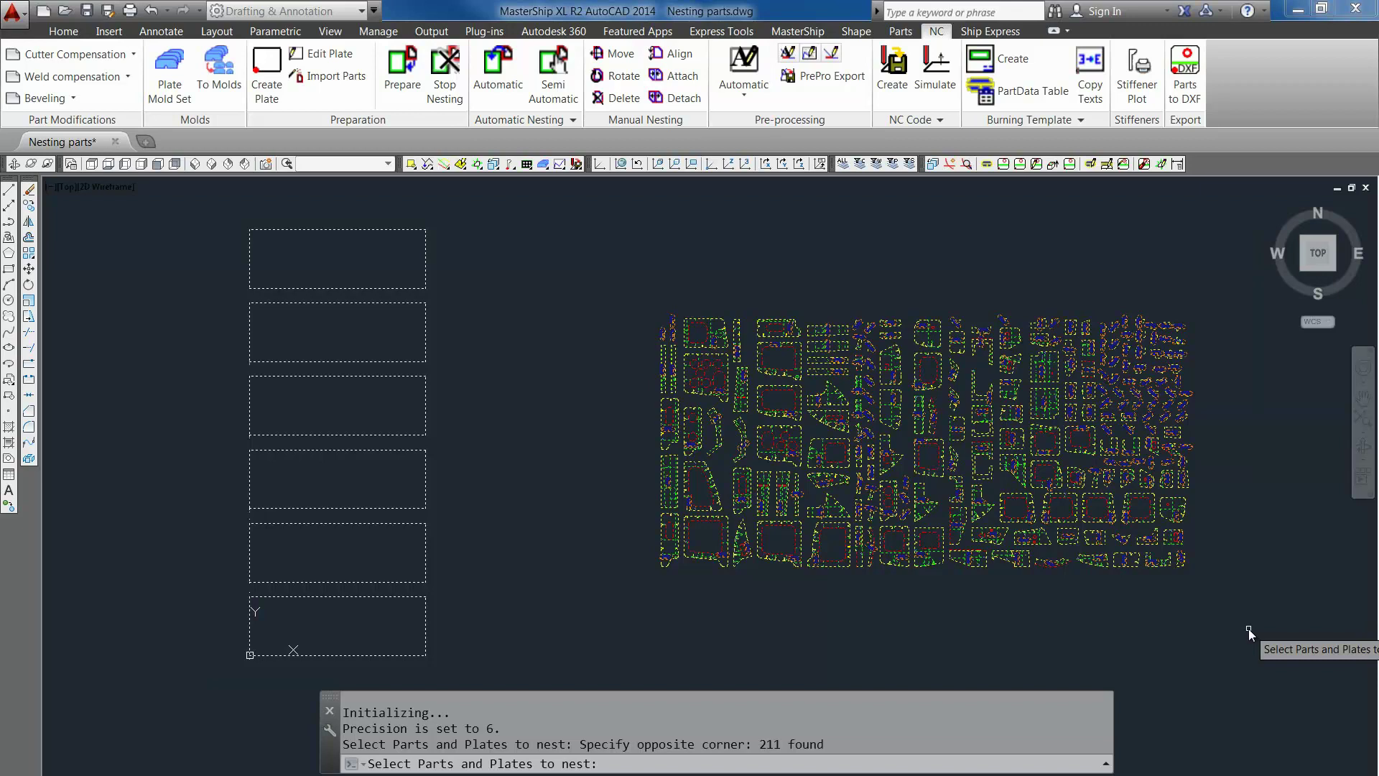
pyautogui.press('Return')
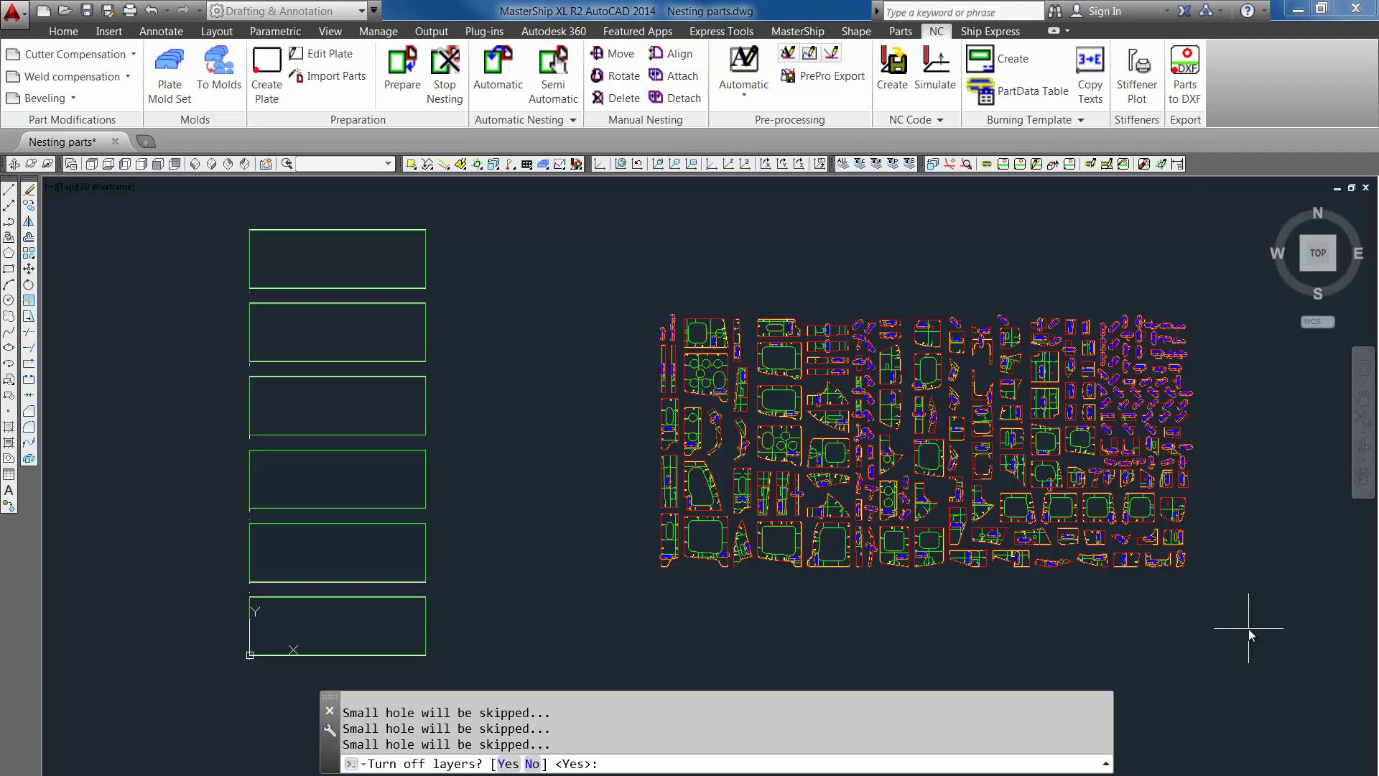
pyautogui.press('Return')
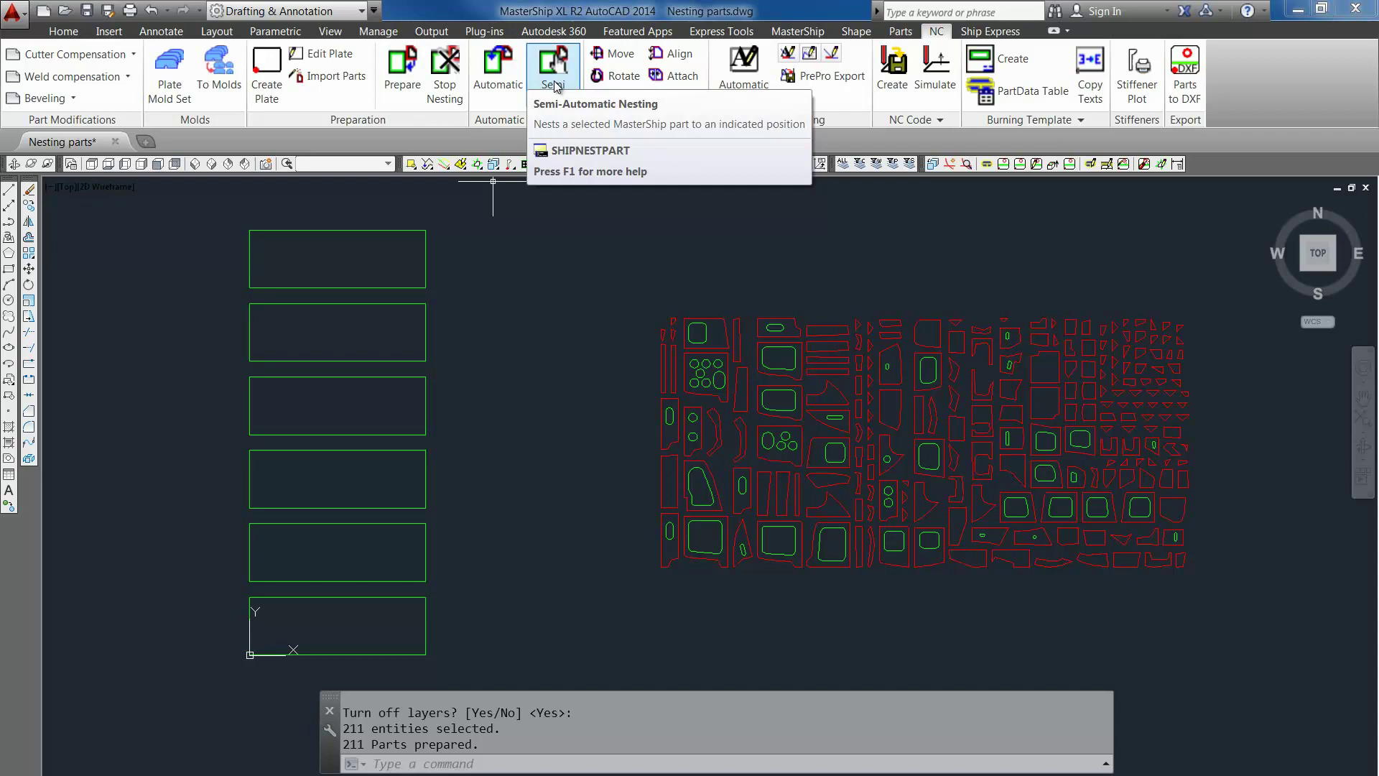
# Step: Launch SHIPAUTONEST from the NC tab's Automatic Nesting group
pyautogui.click(505, 84)
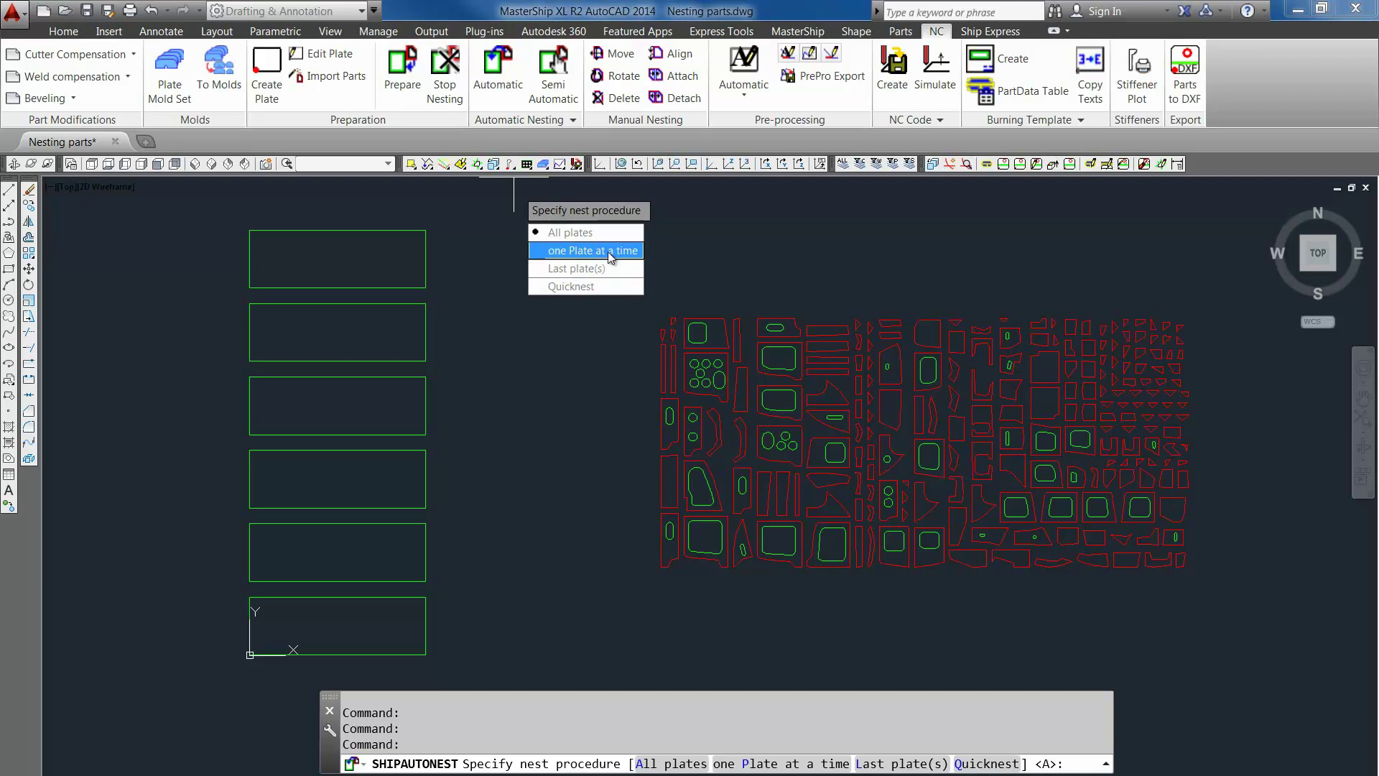
# Step: Nest all 261 selected plates and parts using the 'one Plate at a time' procedure
pyautogui.click(610, 251)
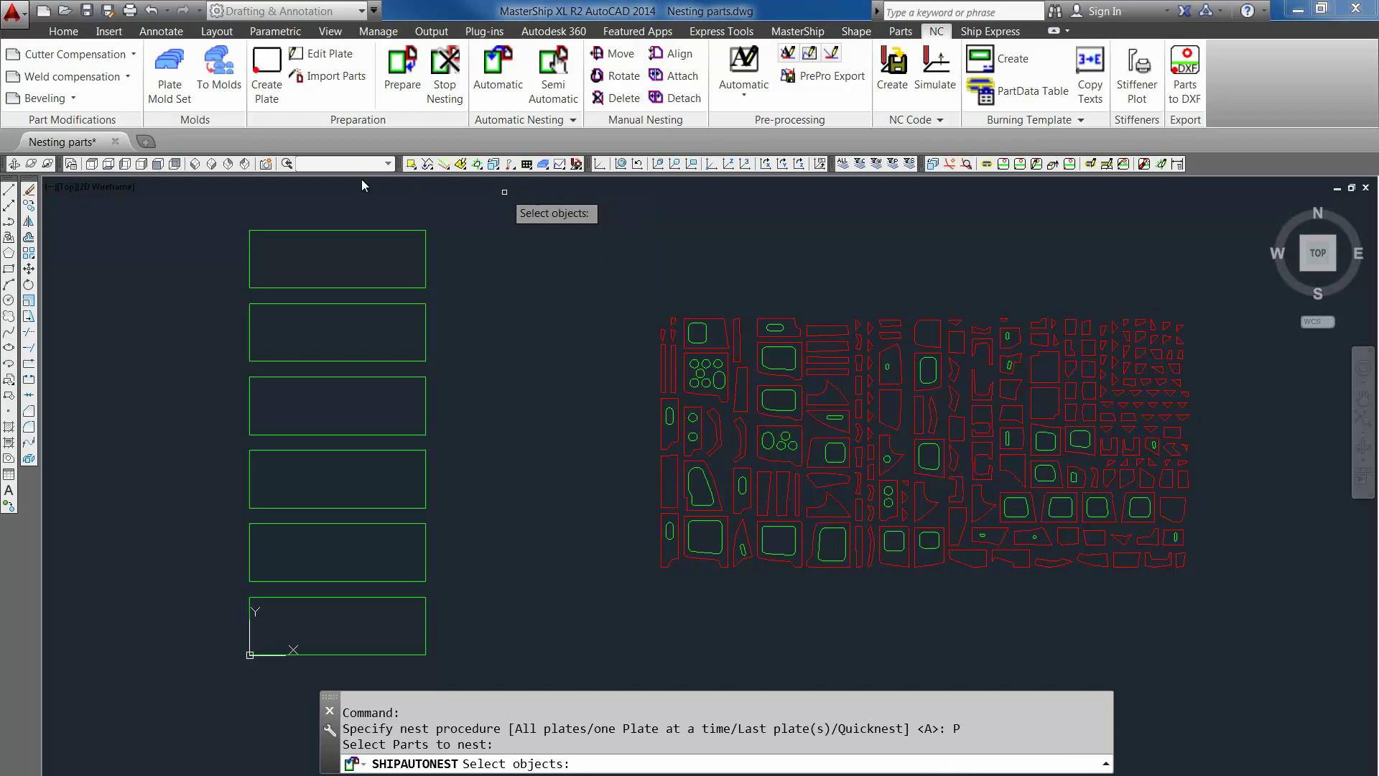
pyautogui.click(223, 191)
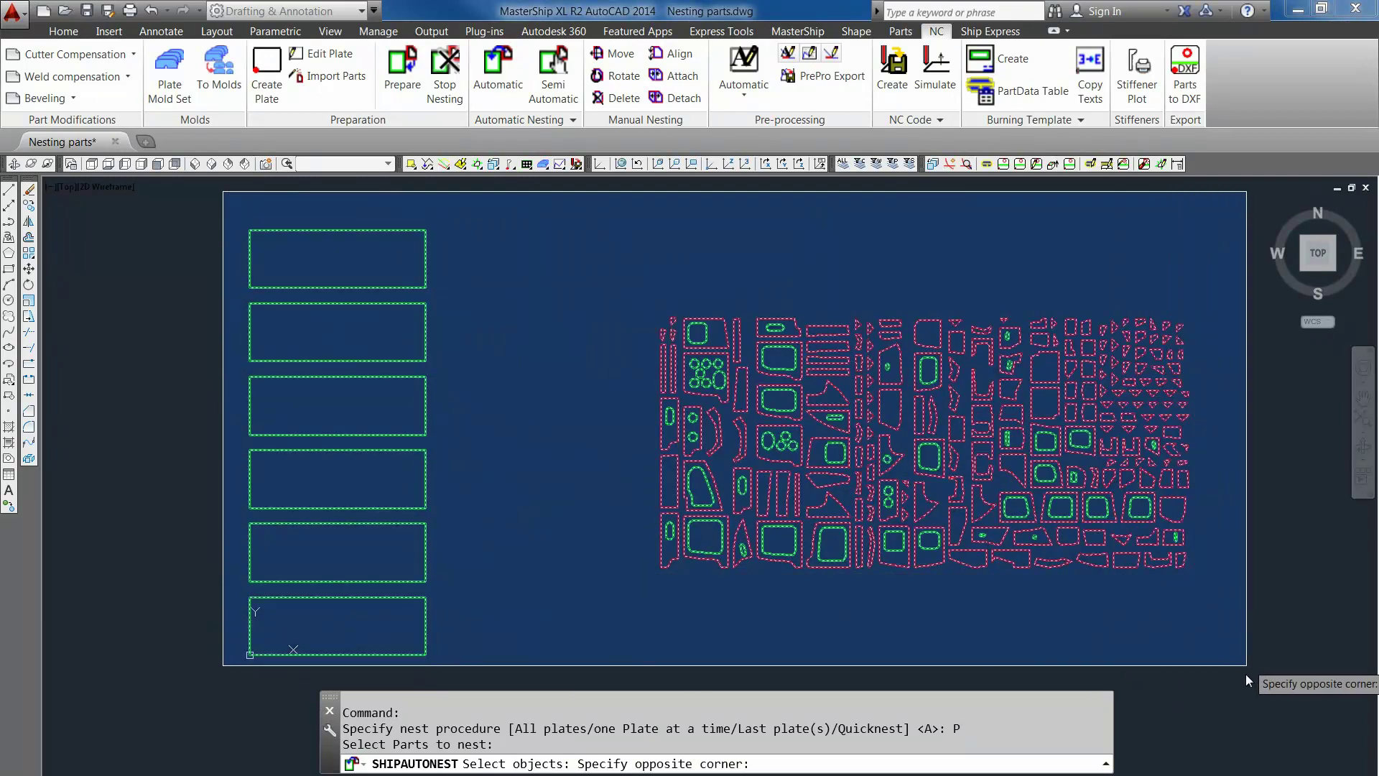
pyautogui.click(1237, 694)
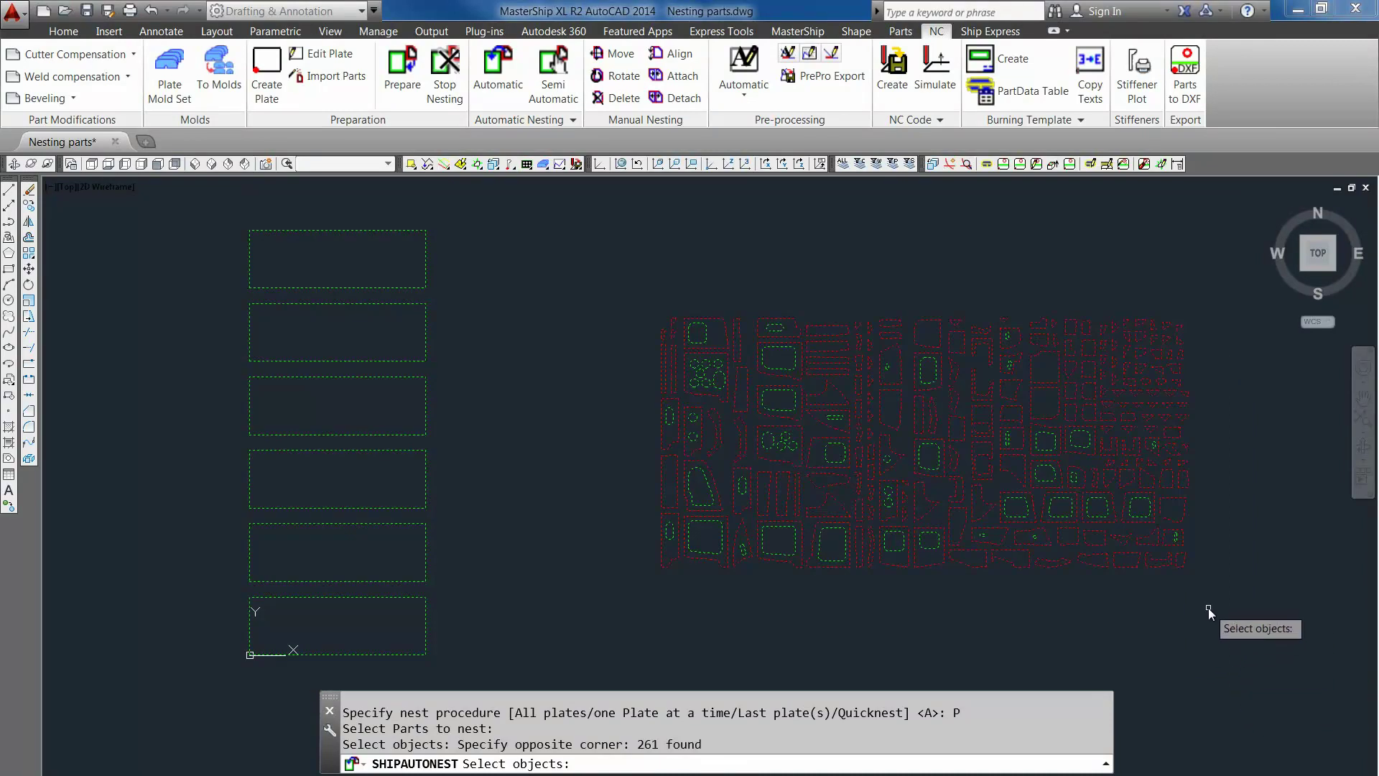
pyautogui.press('Return')
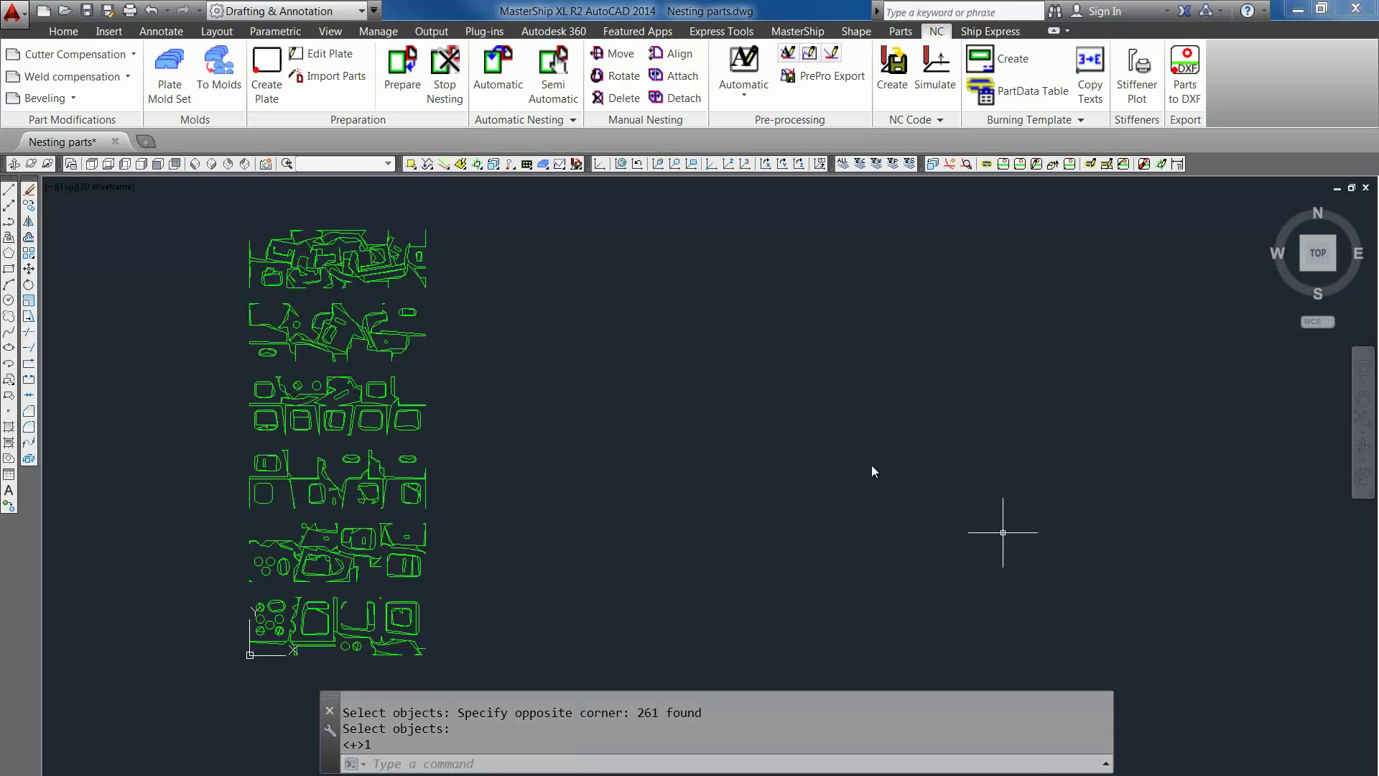
# Step: End nesting, removing all nest contours and restoring the original parts on the plates
pyautogui.click(446, 74)
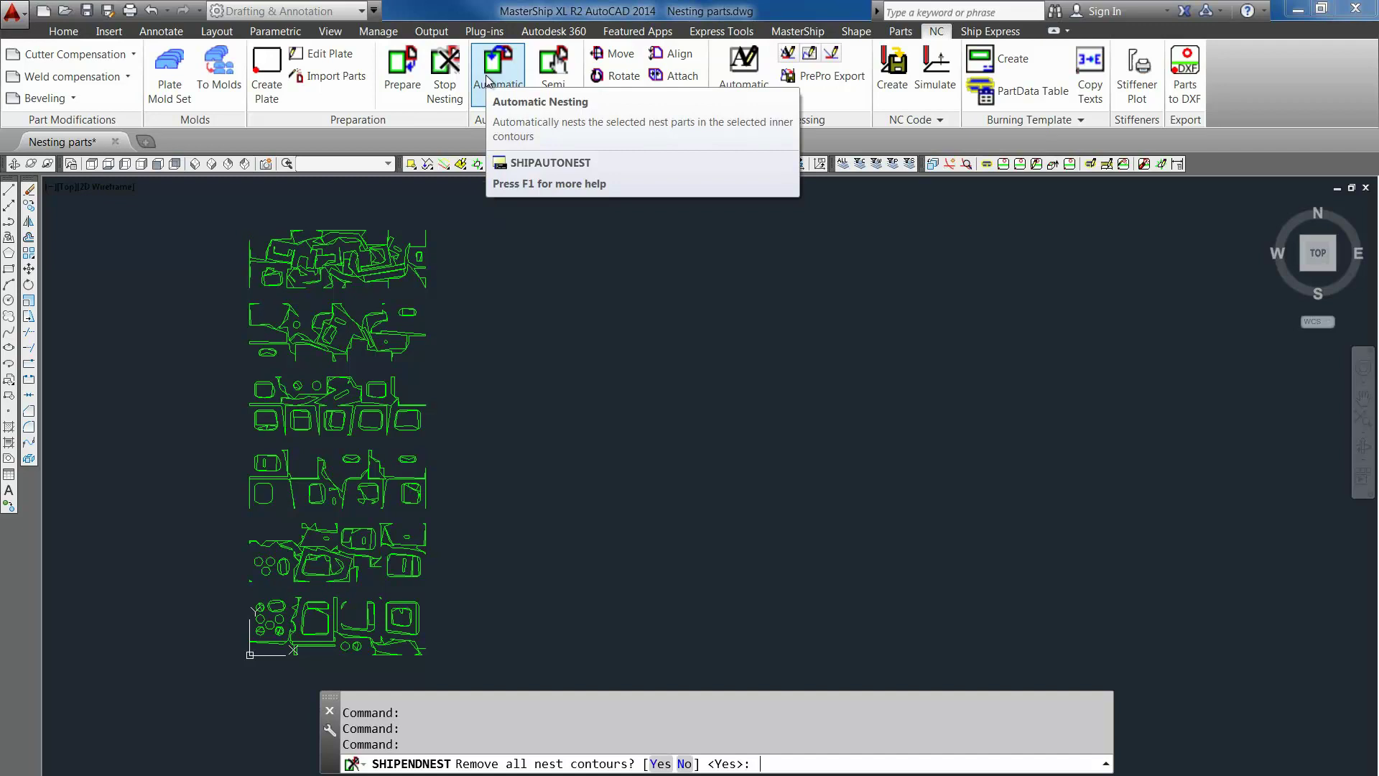
pyautogui.press('Return')
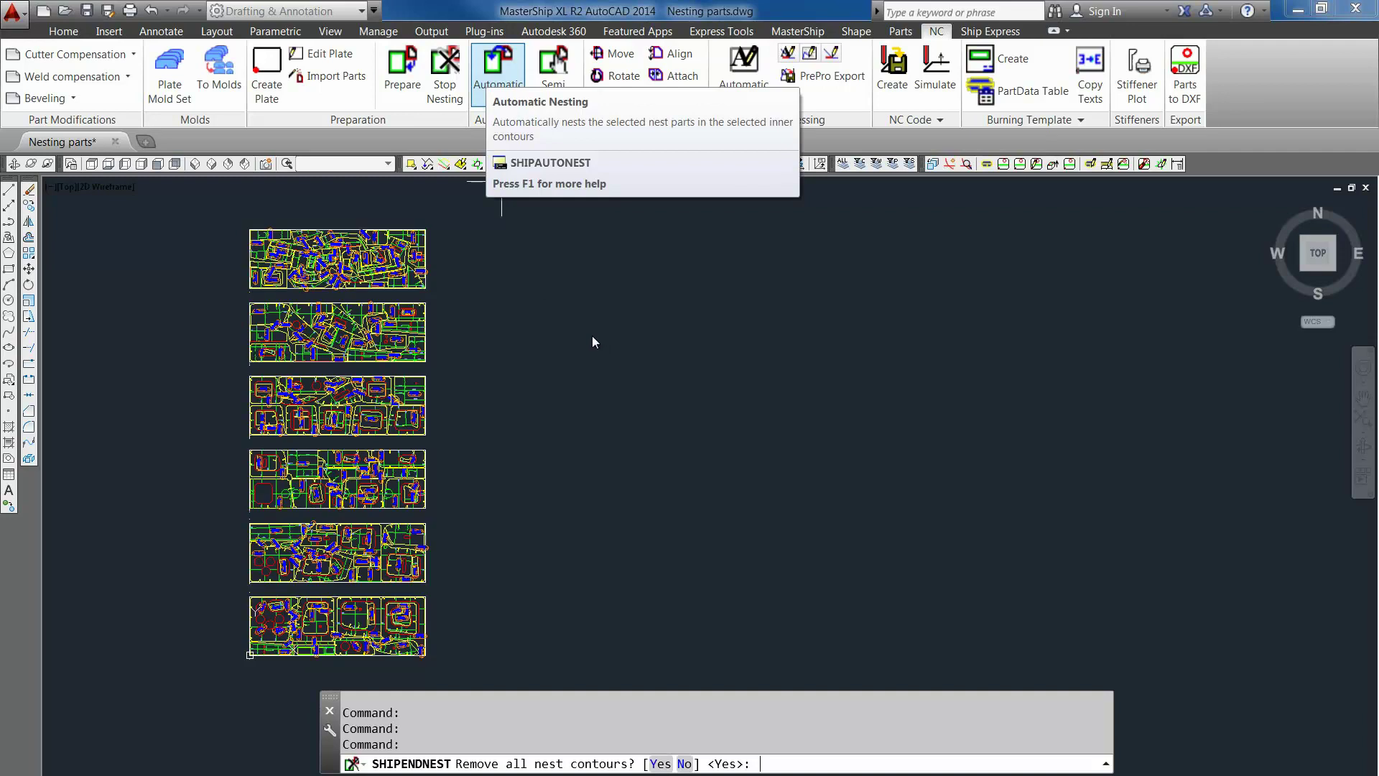
pyautogui.click(592, 334)
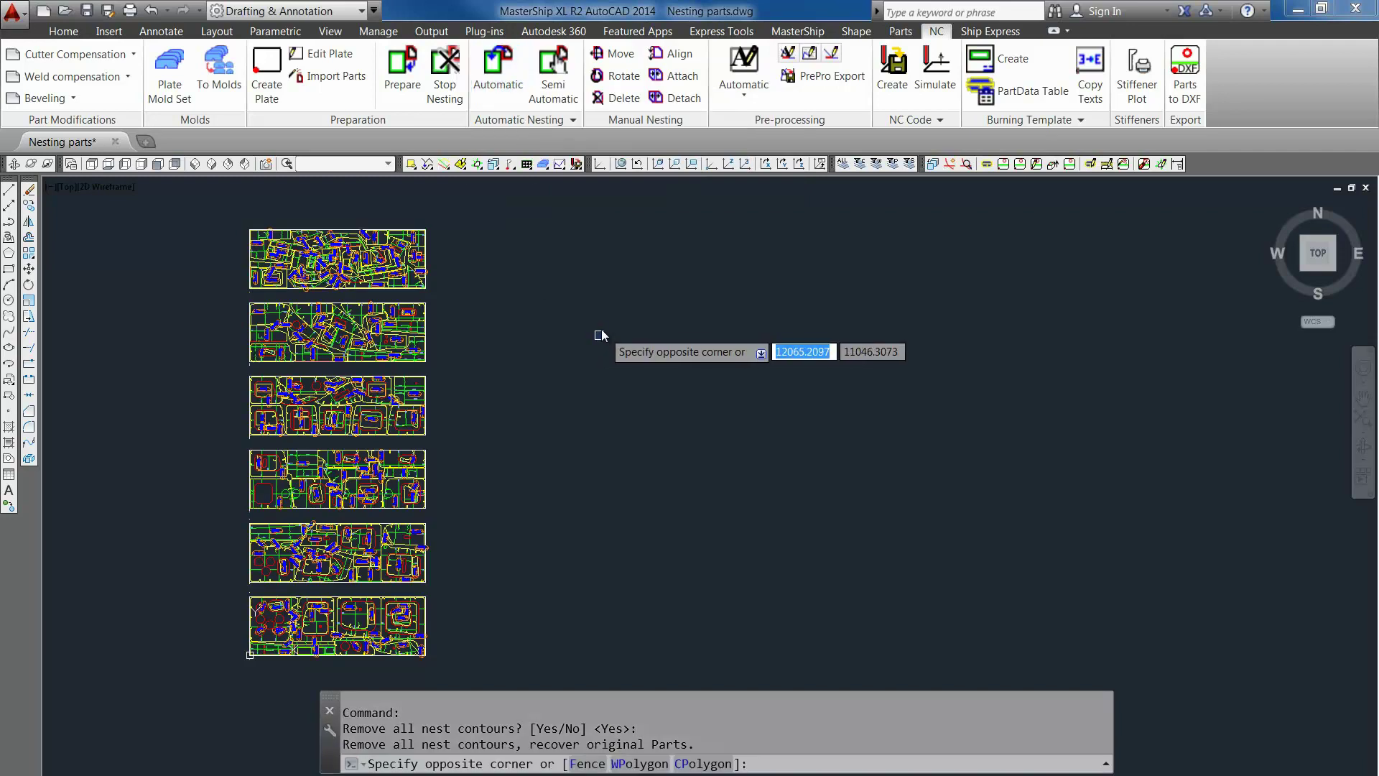
pyautogui.click(579, 329)
# Step: Pan and zoom until all six nested plates are centred together in the view
pyautogui.moveTo(463, 434); pyautogui.dragTo(679, 436, button='middle')
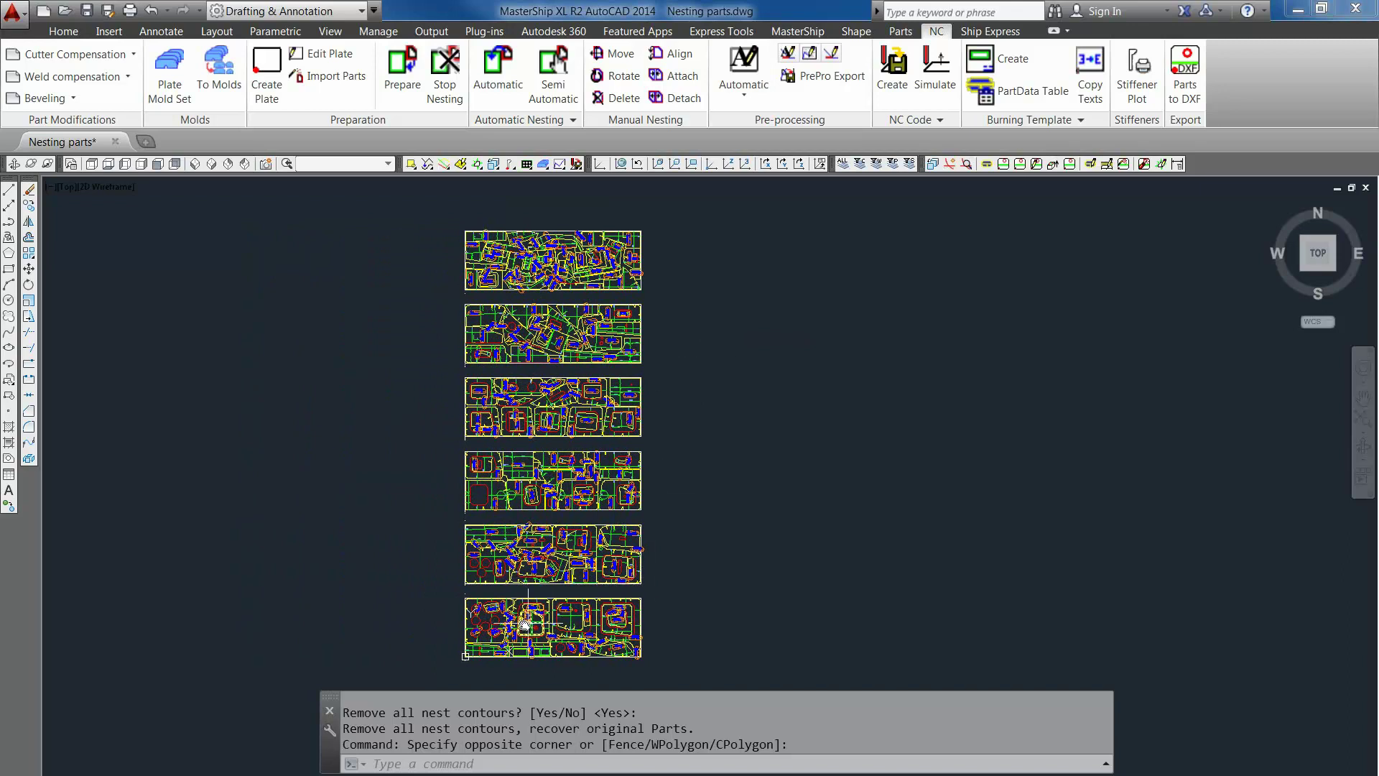
pyautogui.scroll(8, 531, 629)
pyautogui.moveTo(567, 574); pyautogui.dragTo(580, 498, button='middle')
pyautogui.moveTo(667, 334); pyautogui.dragTo(646, 546, button='middle')
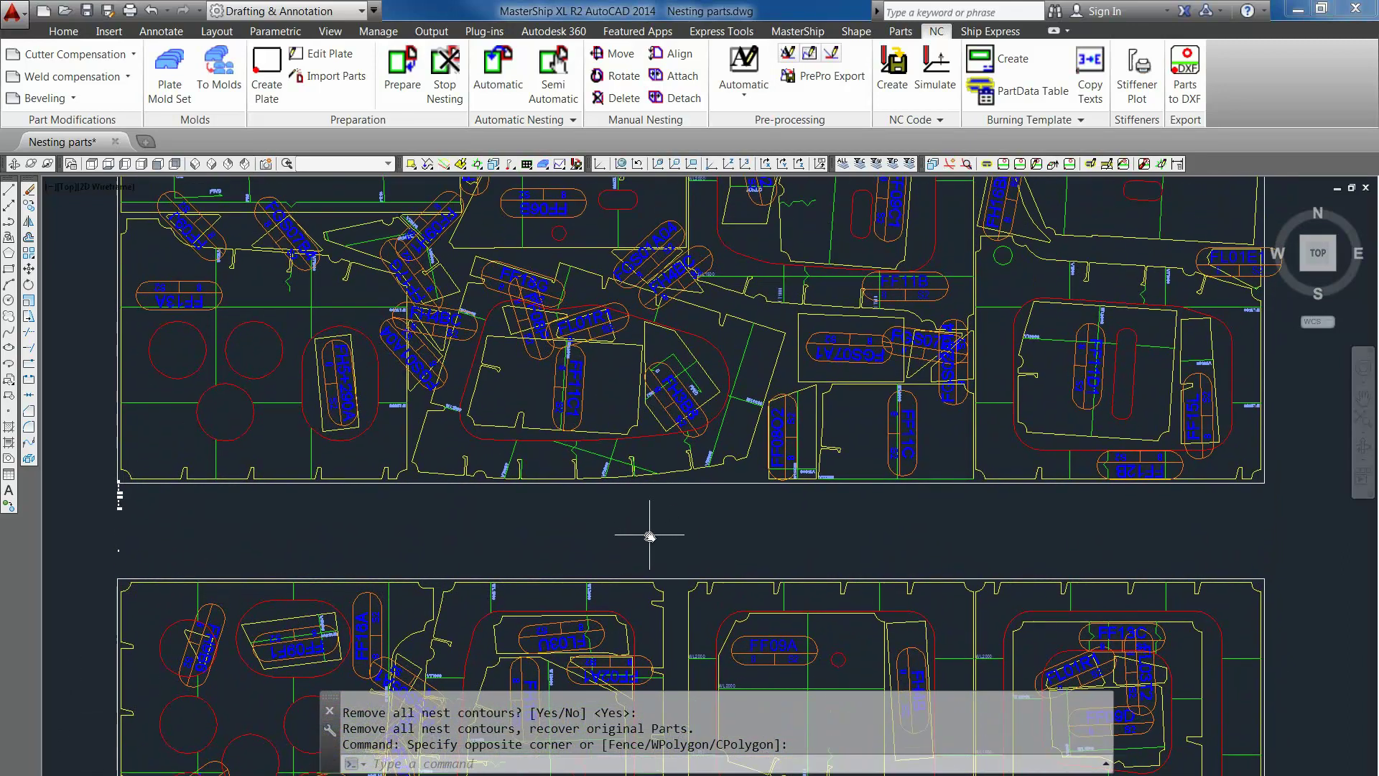
pyautogui.moveTo(721, 379); pyautogui.dragTo(708, 395, button='middle')
pyautogui.scroll(-5, 711, 395)
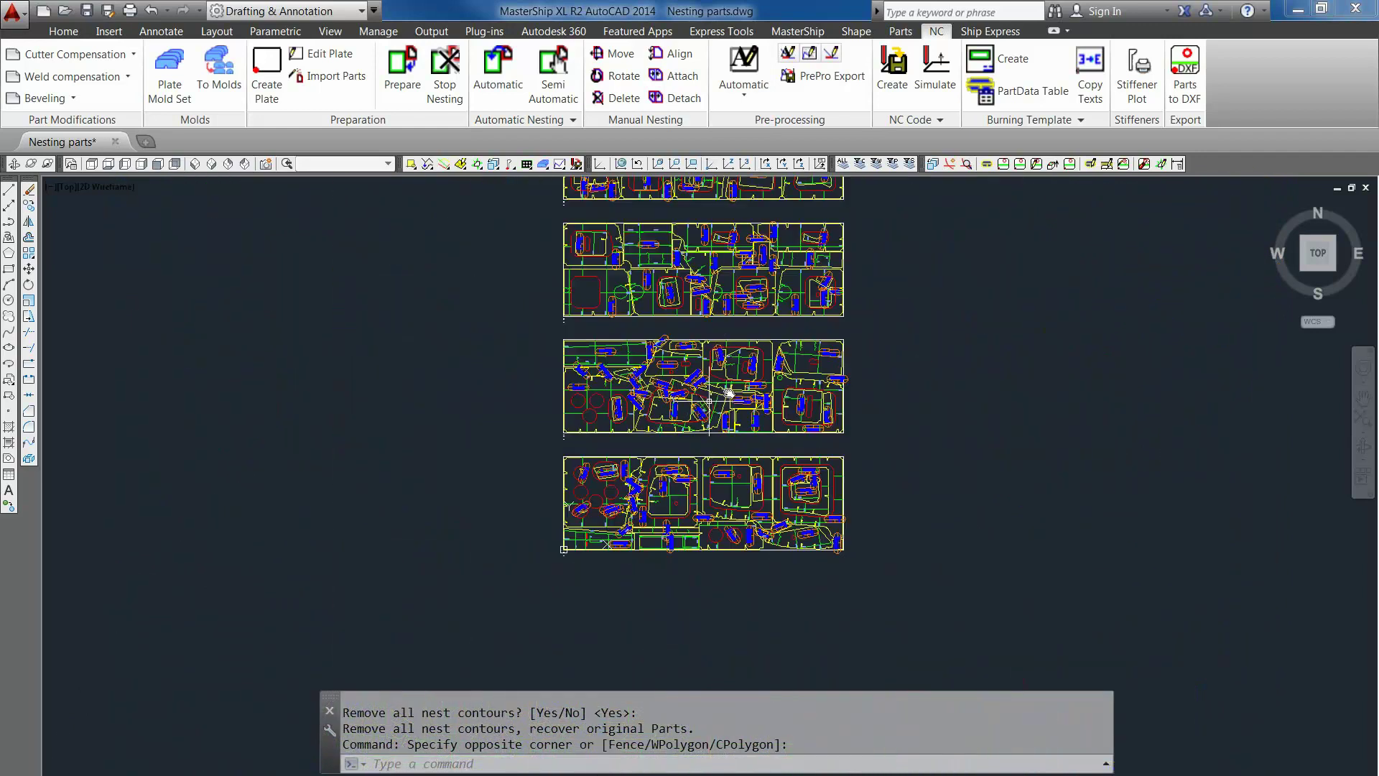
pyautogui.scroll(1, 873, 388)
pyautogui.scroll(-2, 872, 389)
pyautogui.moveTo(875, 385)
pyautogui.mouseDown(button='middle')
pyautogui.moveTo(826, 410)
pyautogui.moveTo(824, 379)
pyautogui.mouseUp(button='middle')
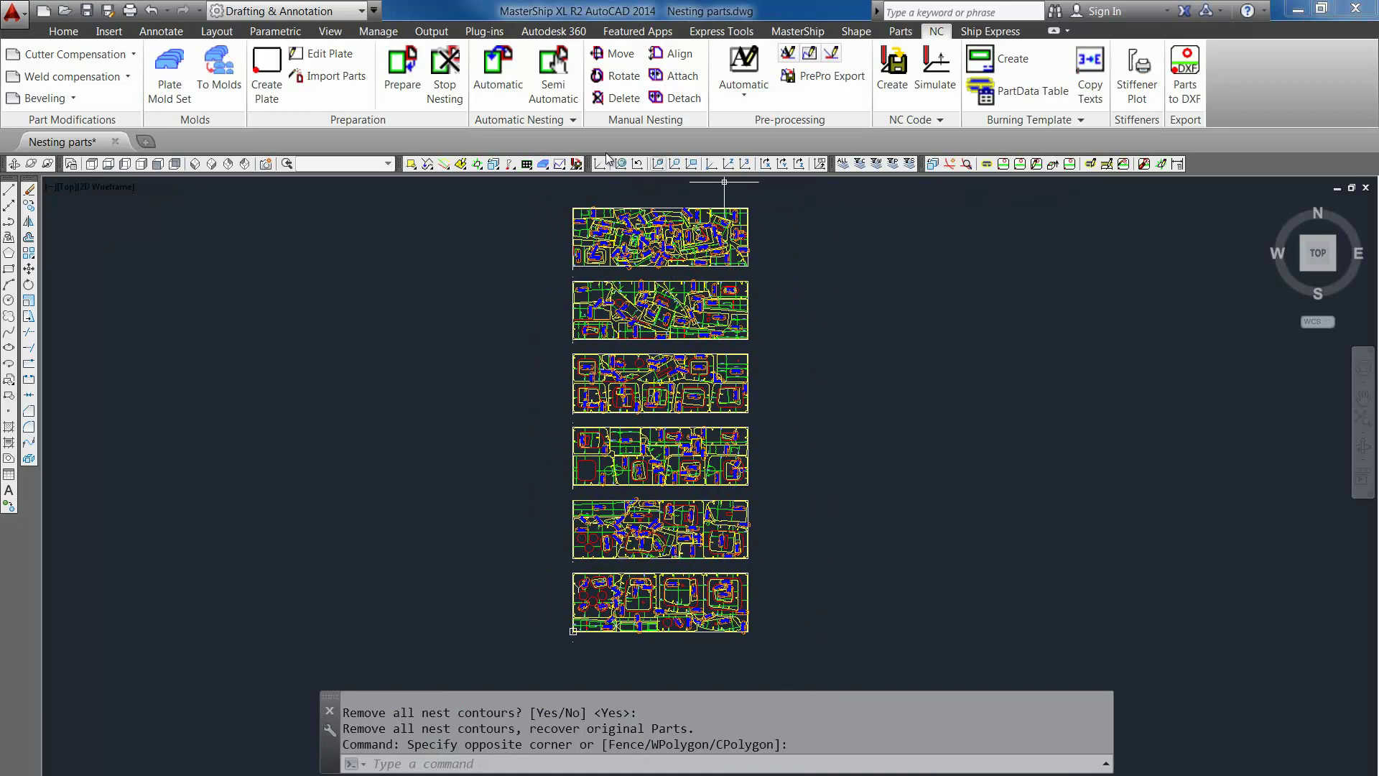
# Step: Freeze layers PartData and PartText and set PlottedData as the current layer
pyautogui.click(70, 33)
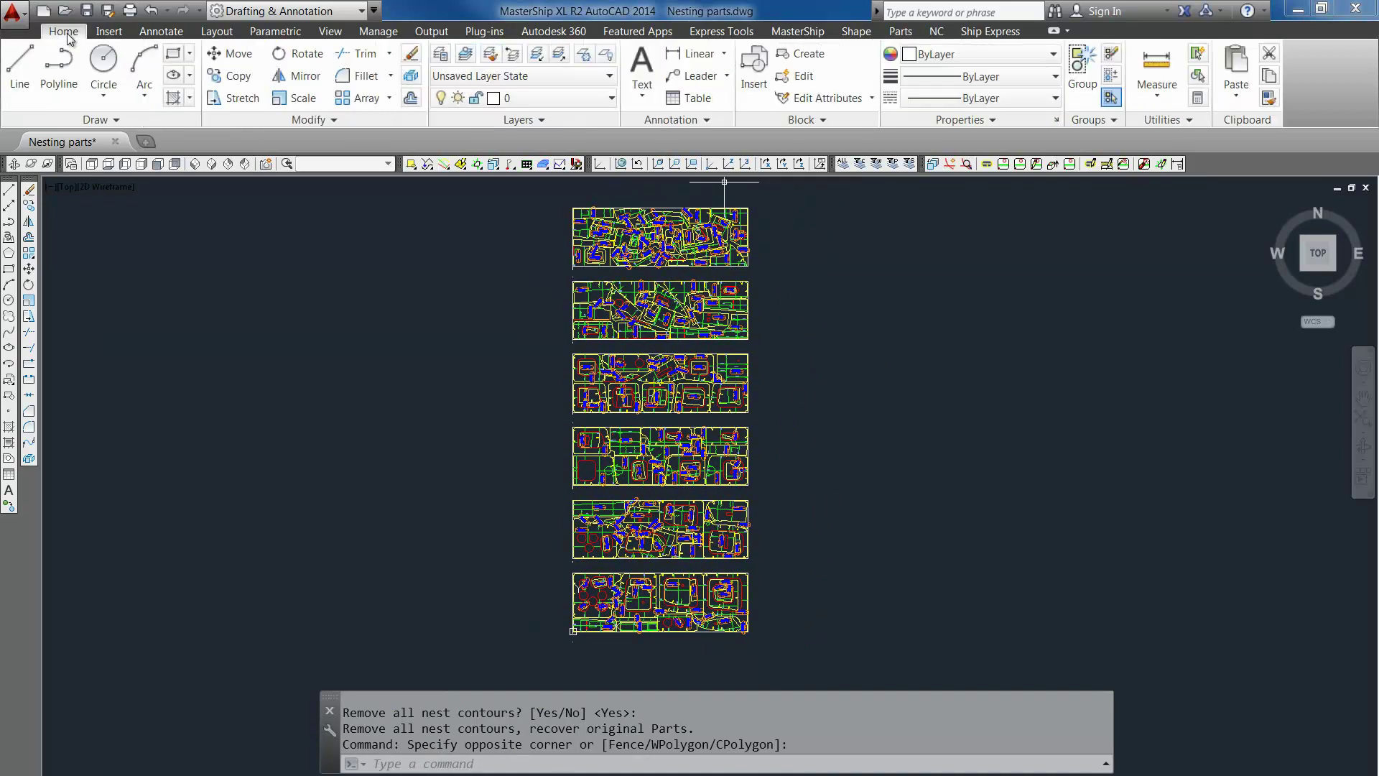
pyautogui.click(573, 105)
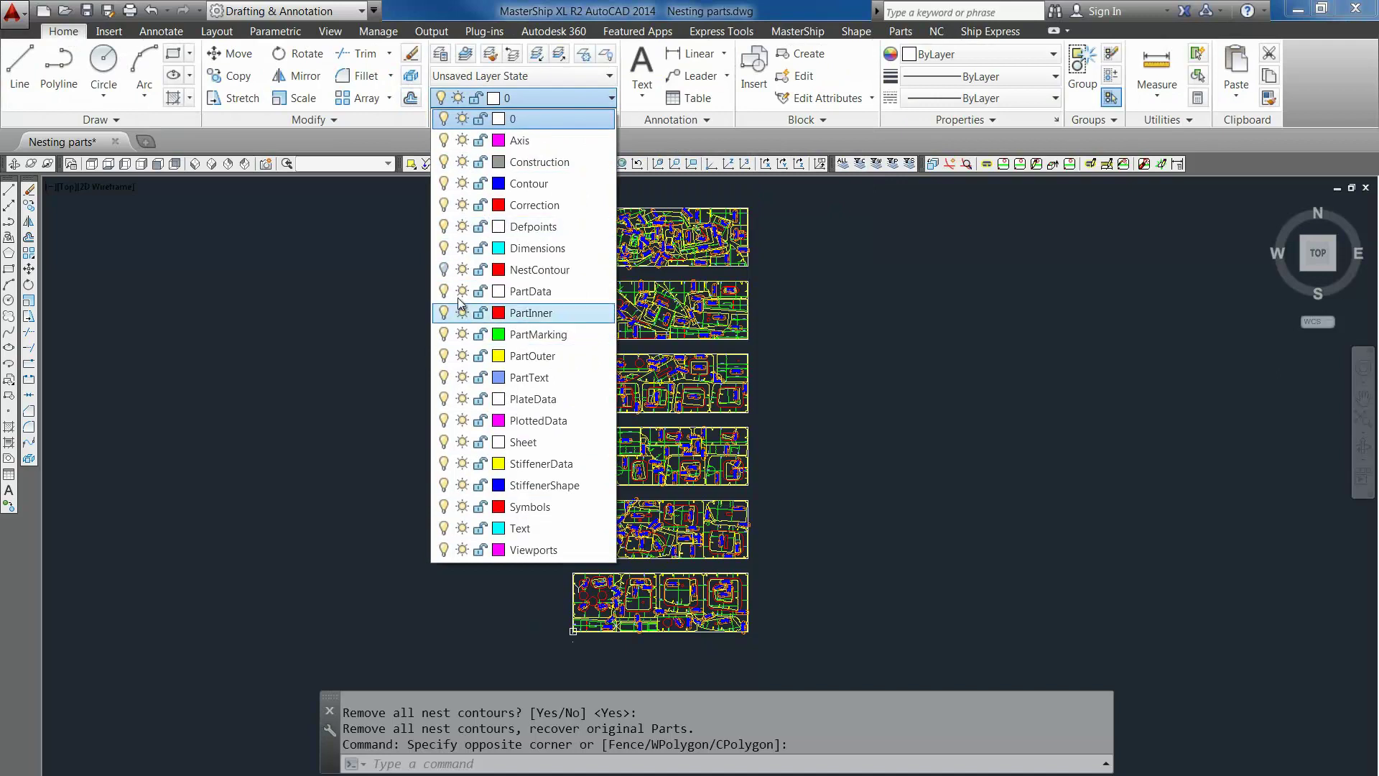
pyautogui.click(462, 293)
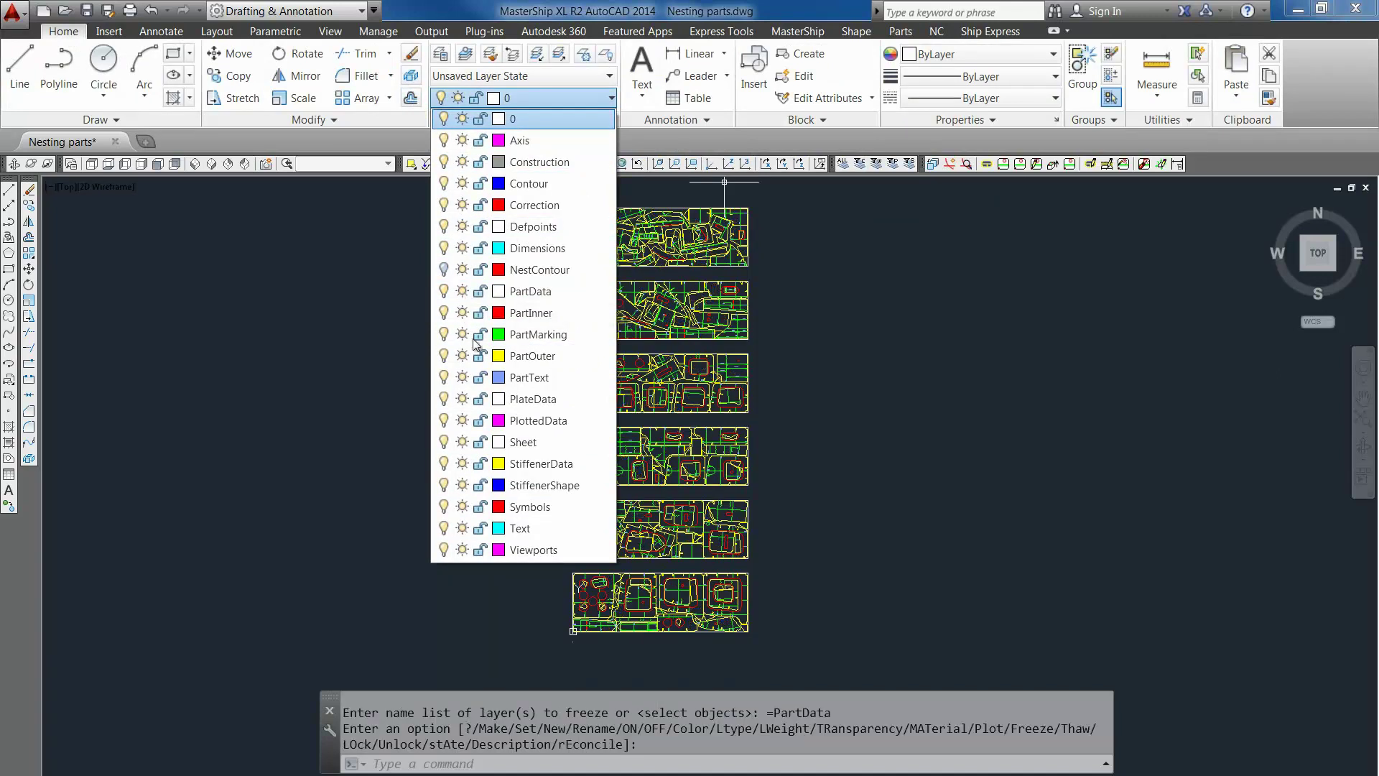
pyautogui.click(462, 377)
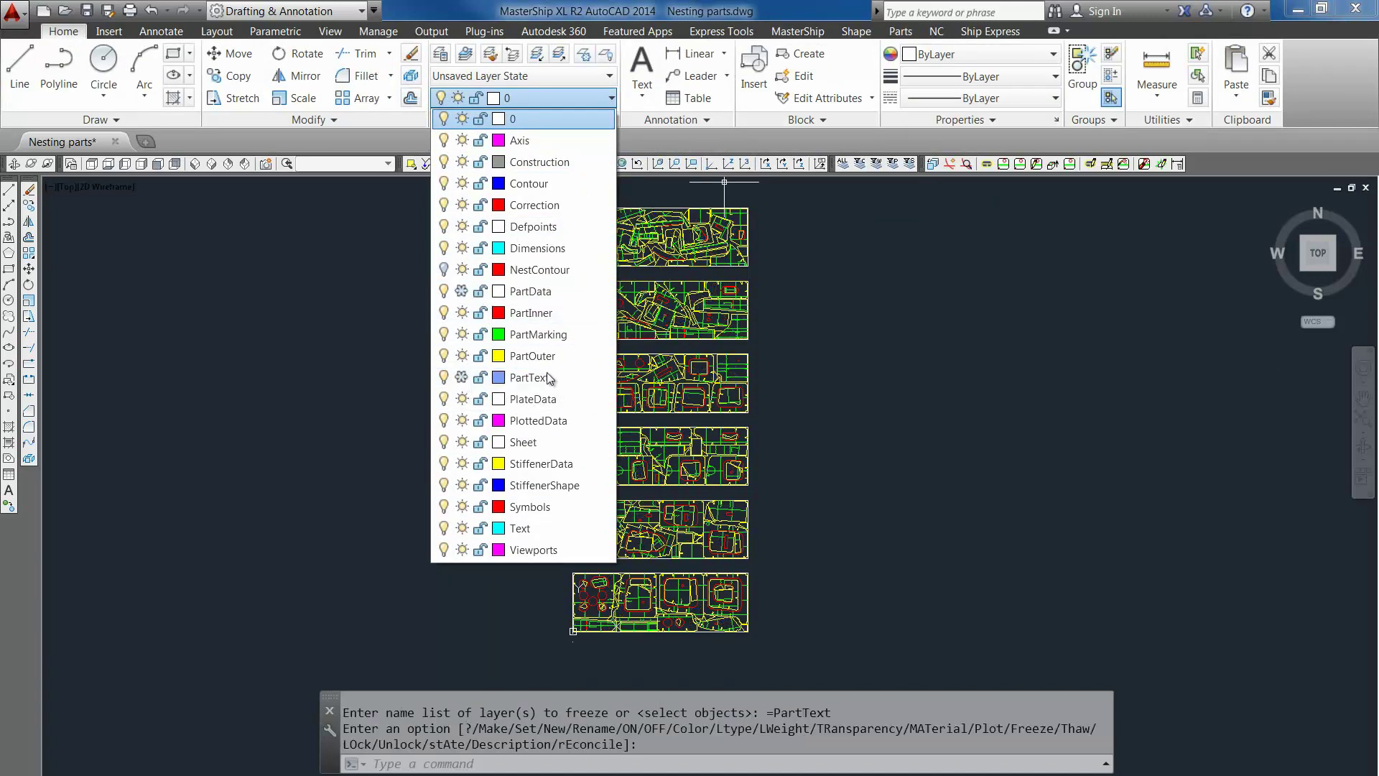
pyautogui.click(549, 421)
pyautogui.moveTo(825, 352); pyautogui.dragTo(807, 352, button='middle')
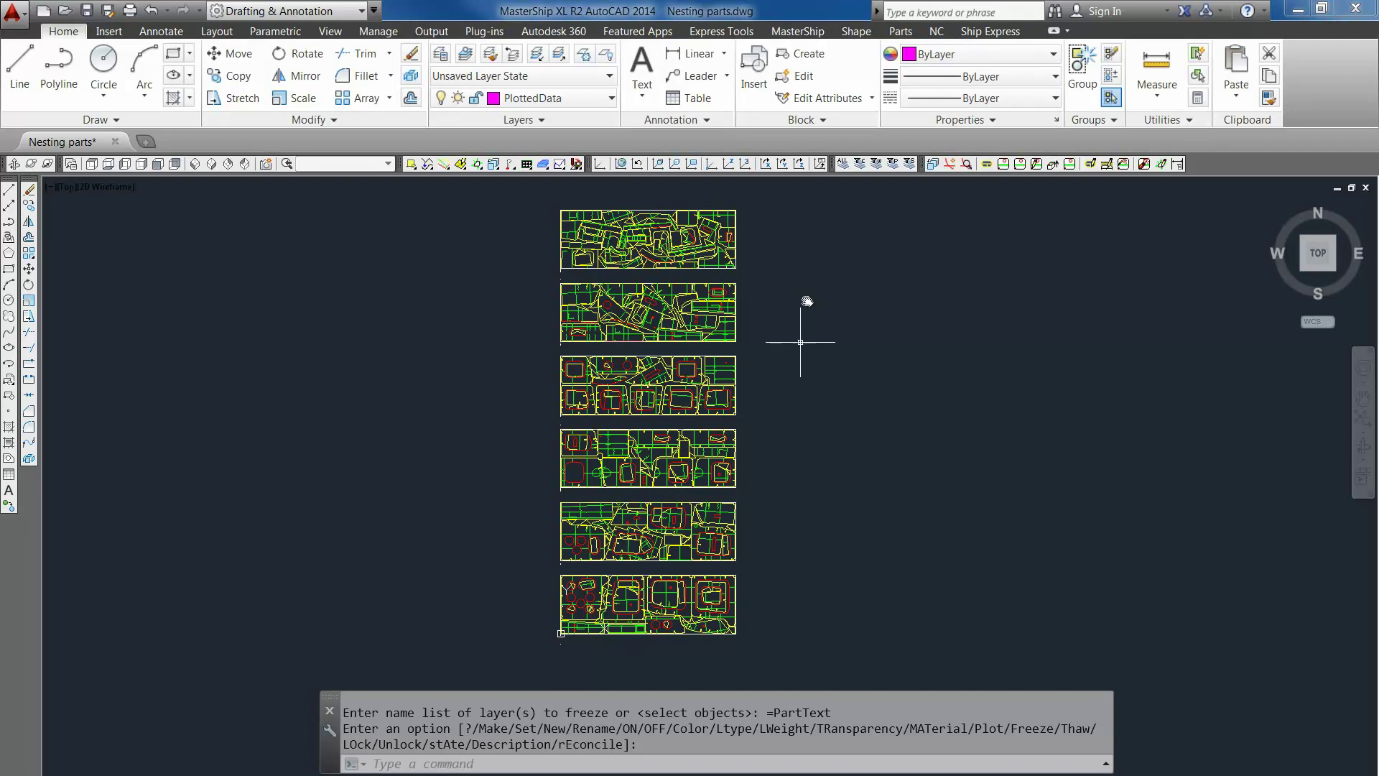
pyautogui.click(936, 32)
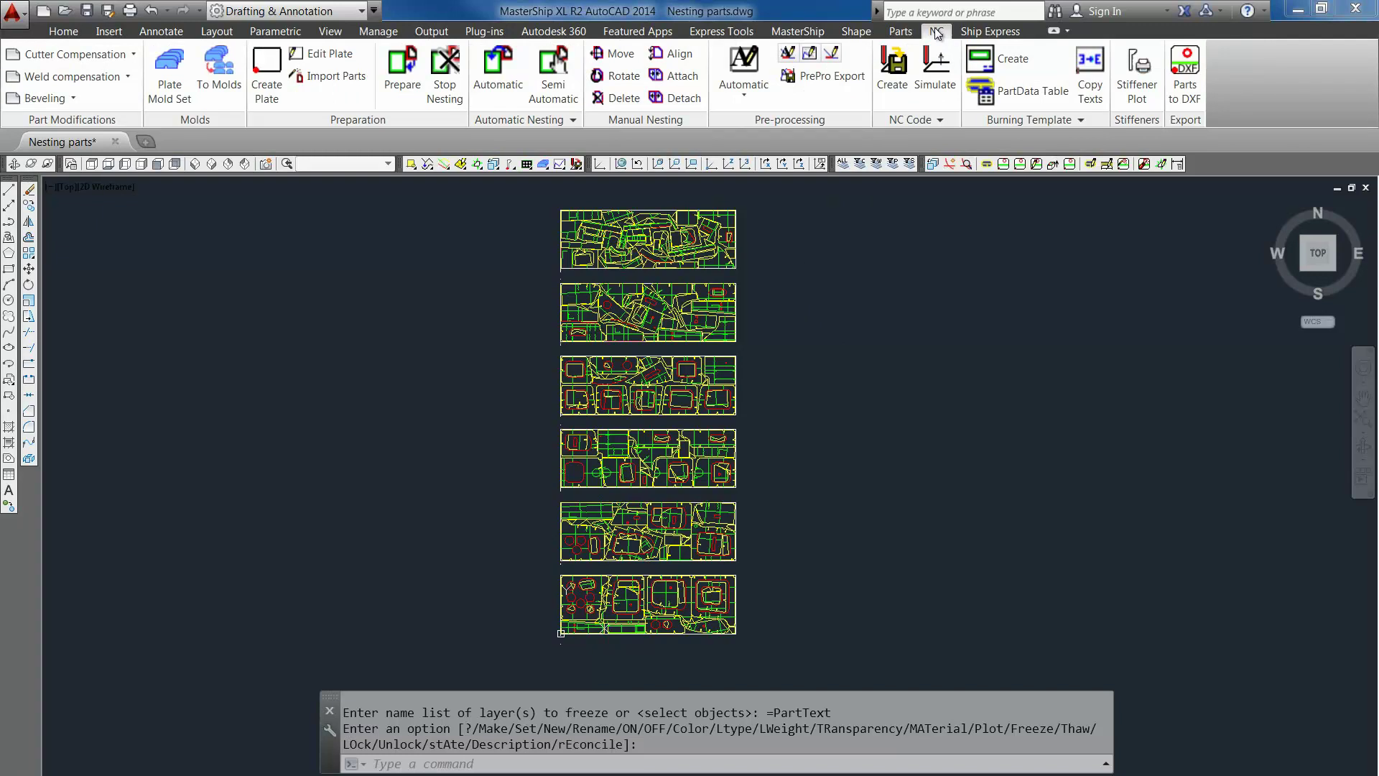
# Step: Copy texts onto all six plates with option Both, using PartId and no PU labels
pyautogui.click(1089, 74)
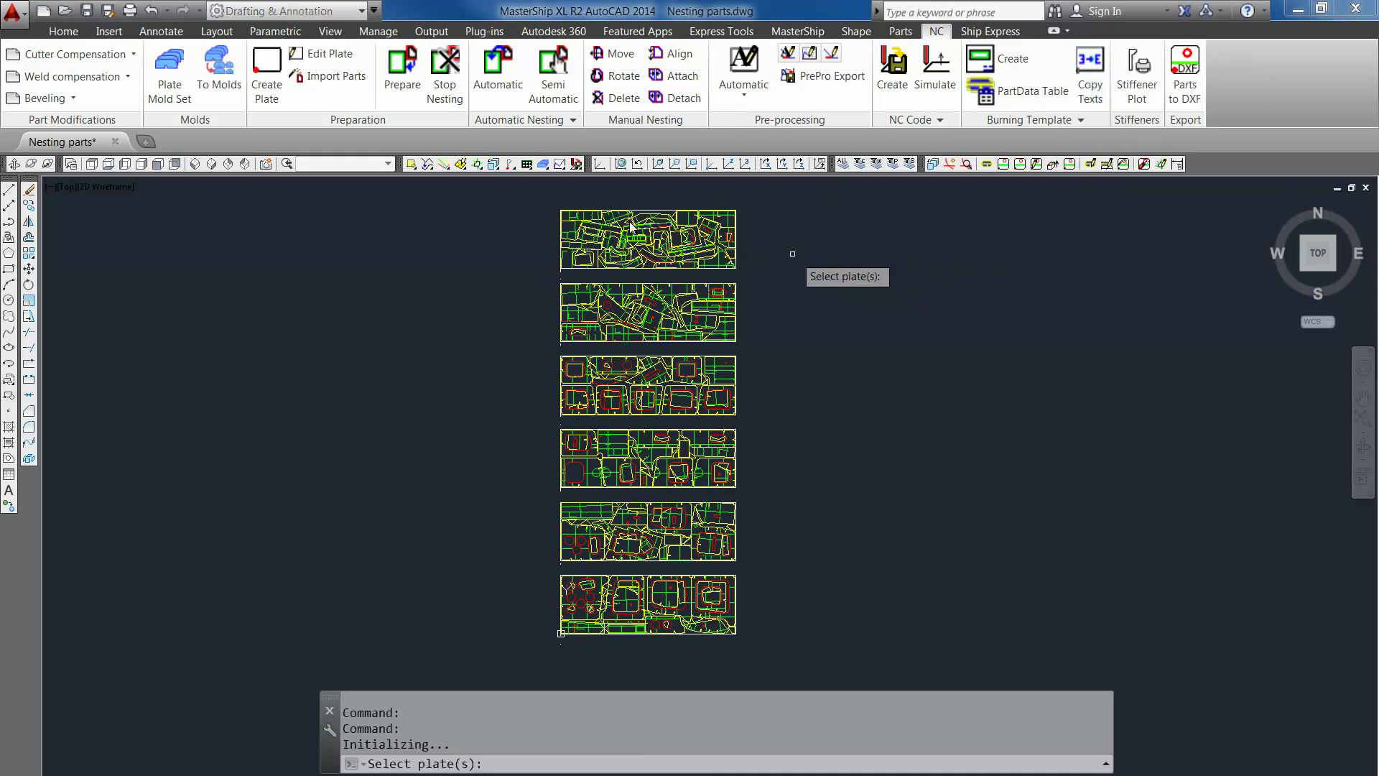
pyautogui.click(514, 198)
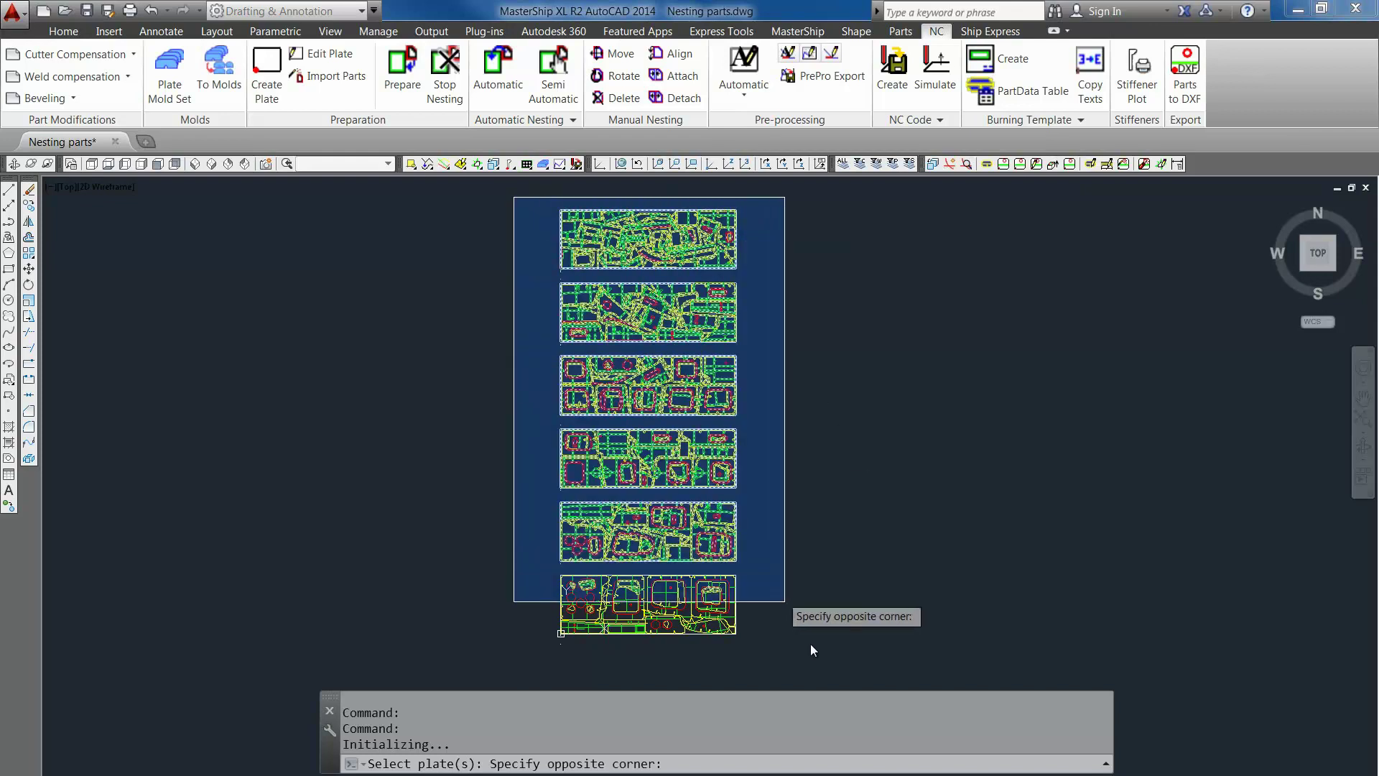
pyautogui.click(799, 667)
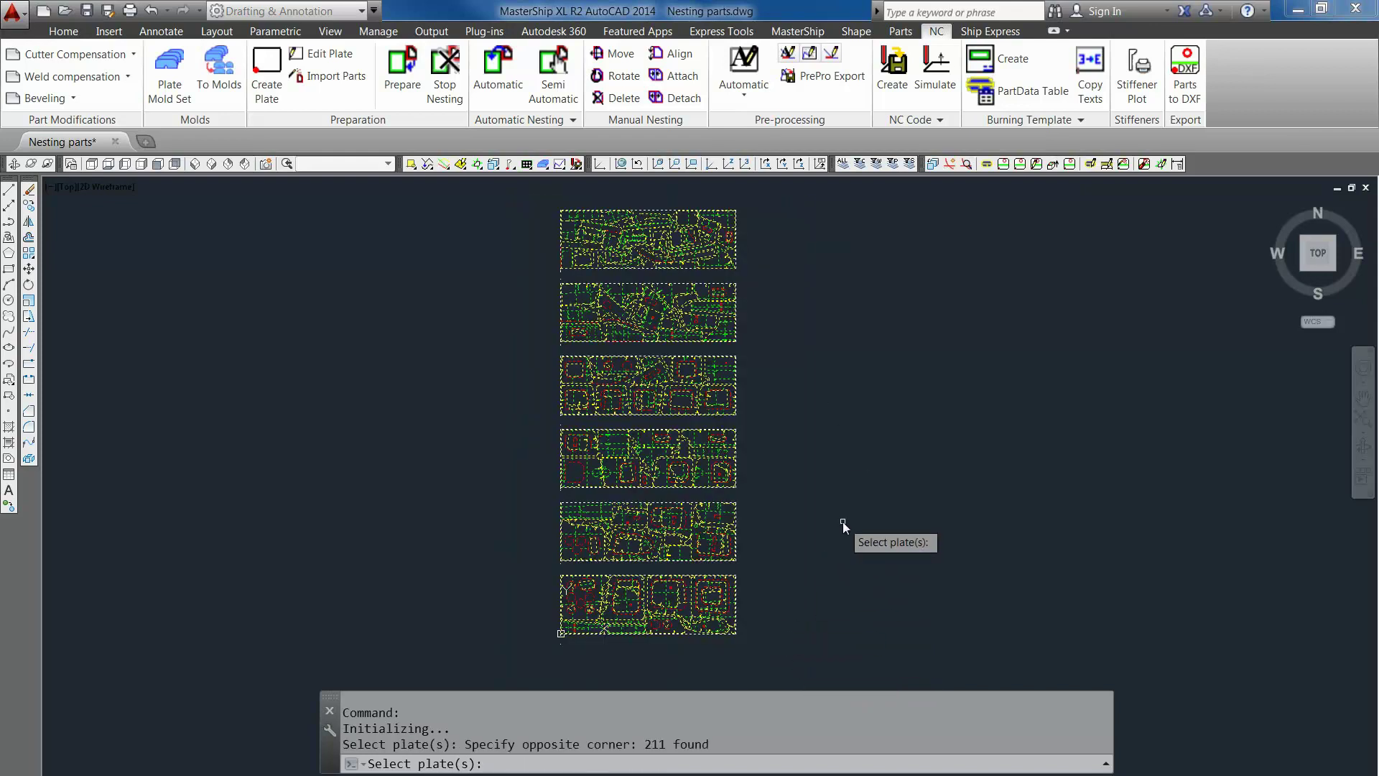
pyautogui.press('Return')
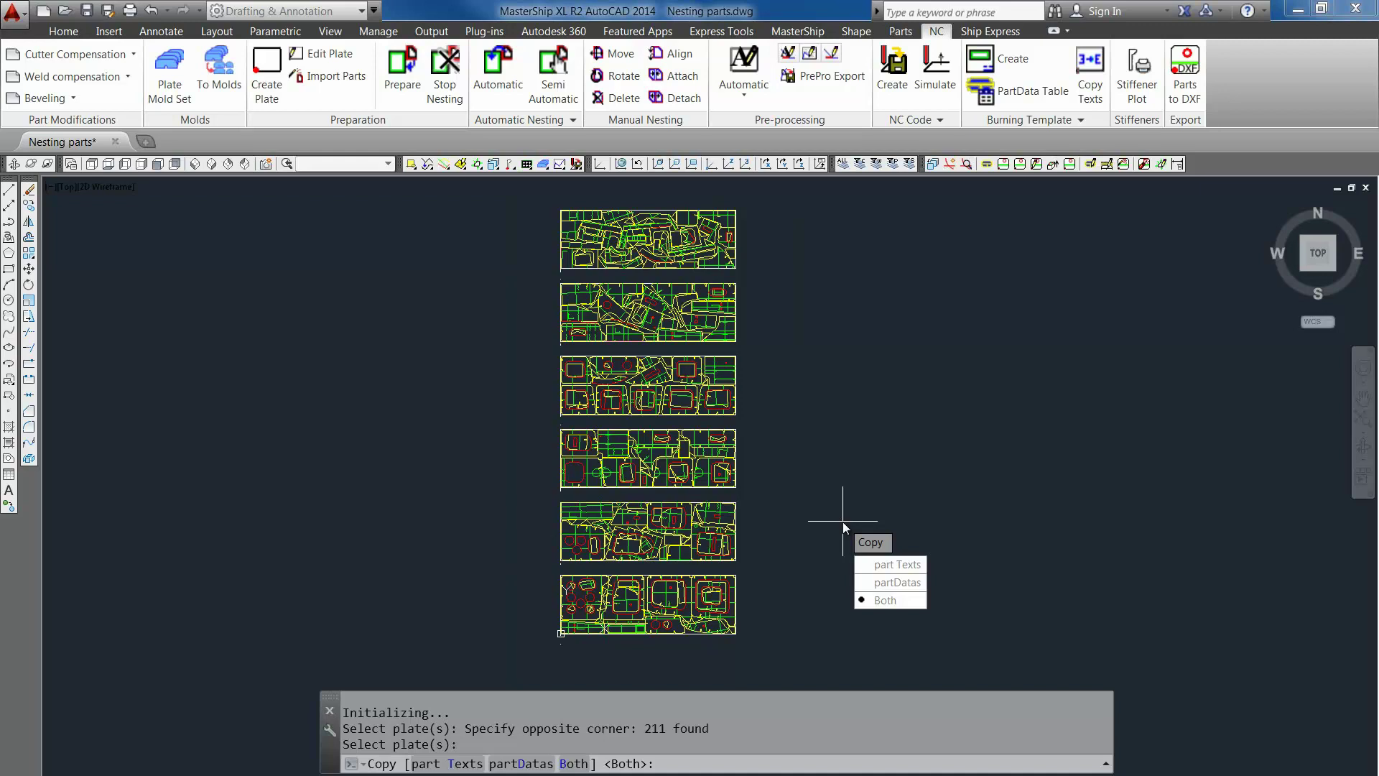
pyautogui.press('Return')
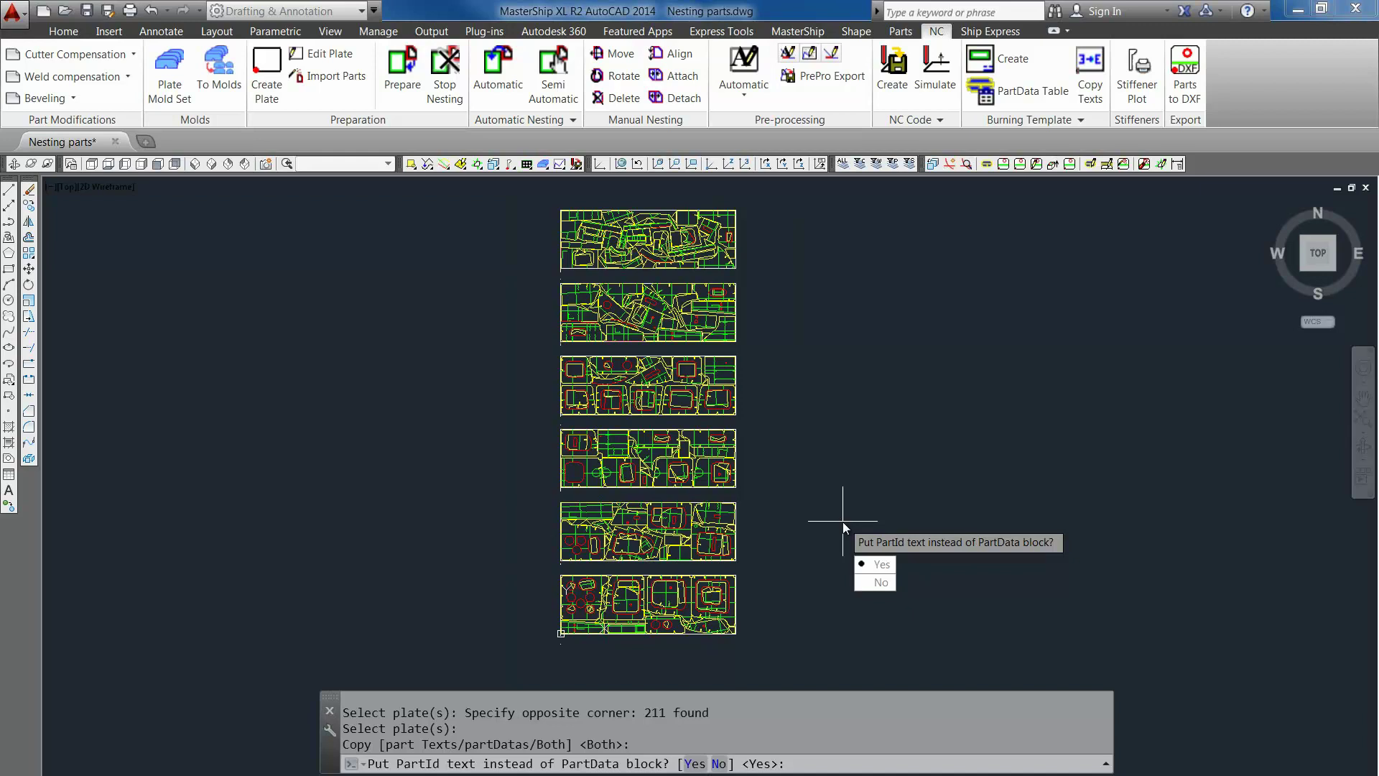
pyautogui.press('Return')
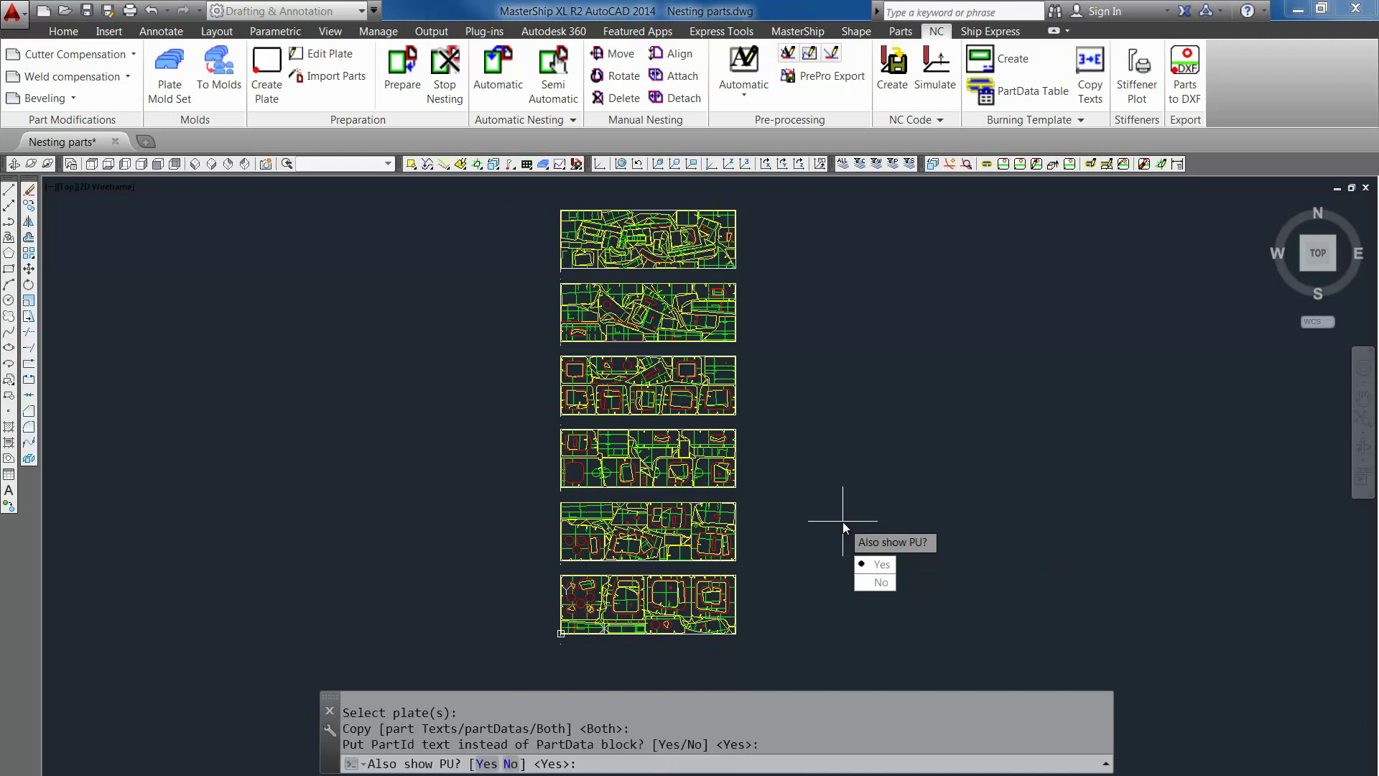
pyautogui.press('Down')
pyautogui.press('Return')
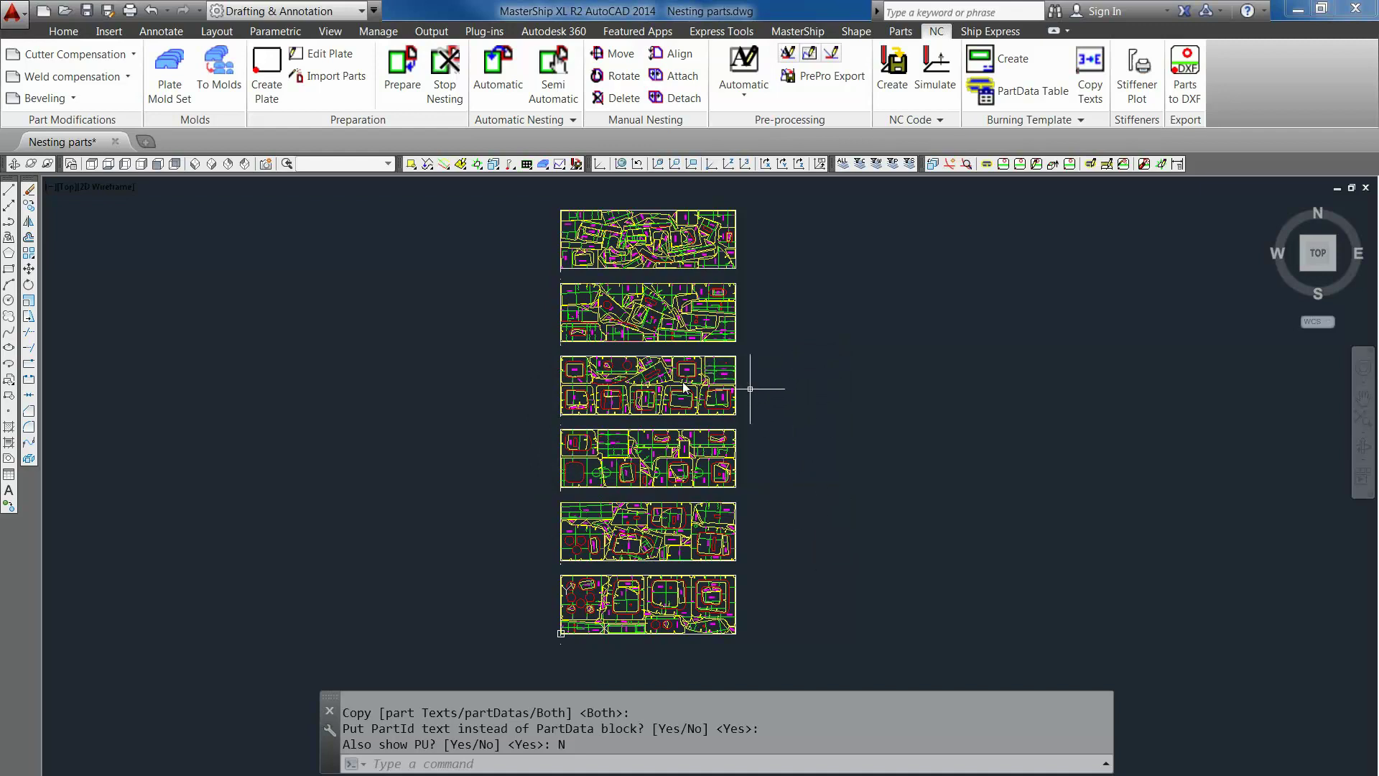
pyautogui.scroll(8, 631, 388)
pyautogui.moveTo(592, 453); pyautogui.dragTo(557, 400, button='middle')
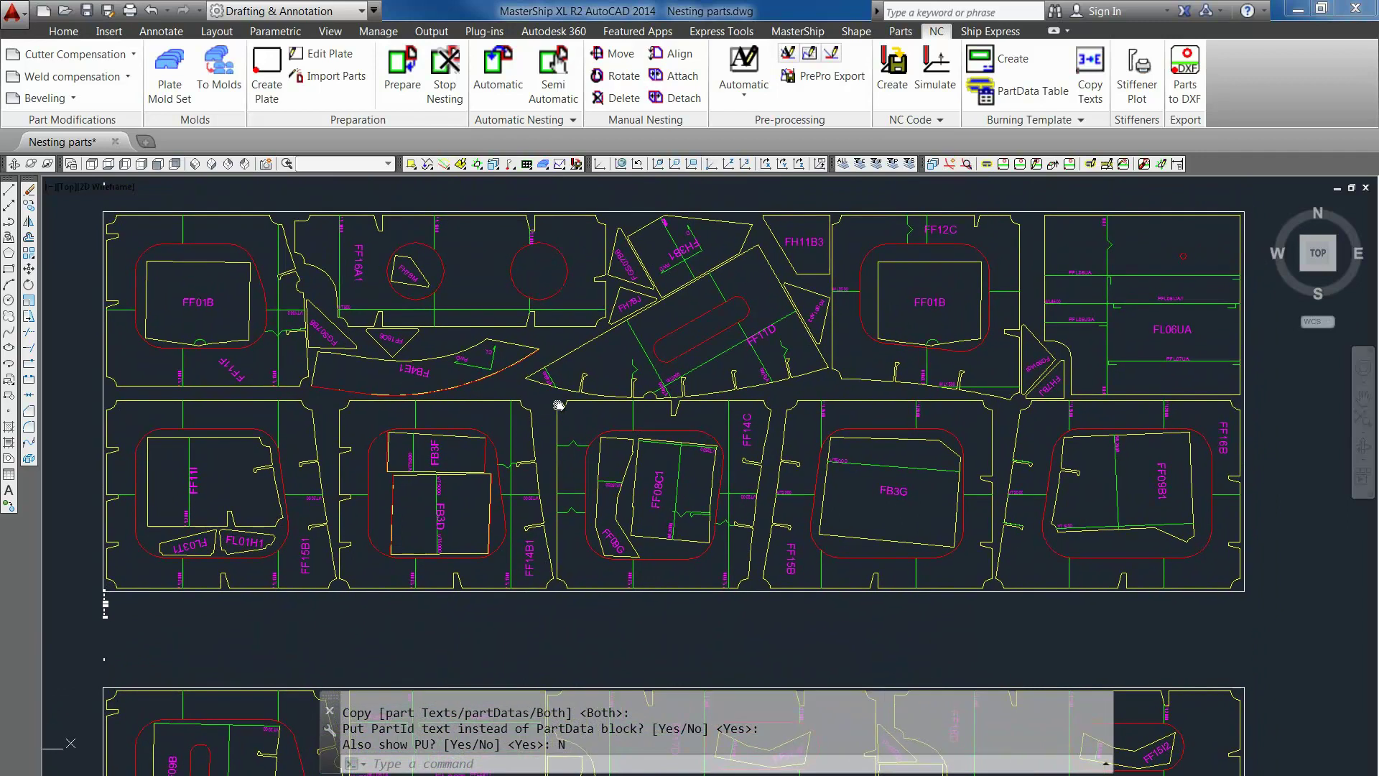
pyautogui.moveTo(616, 277); pyautogui.dragTo(612, 385, button='middle')
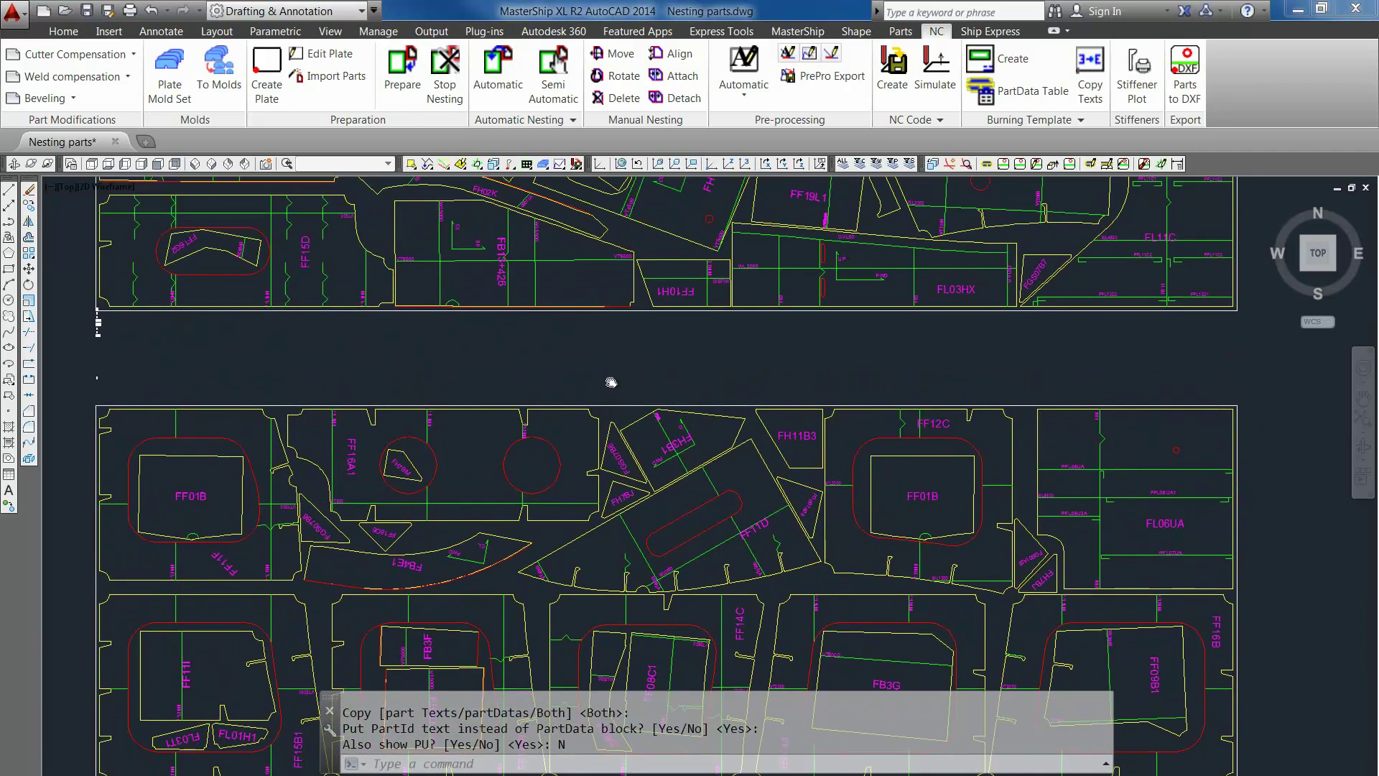
pyautogui.moveTo(616, 300); pyautogui.dragTo(622, 518, button='middle')
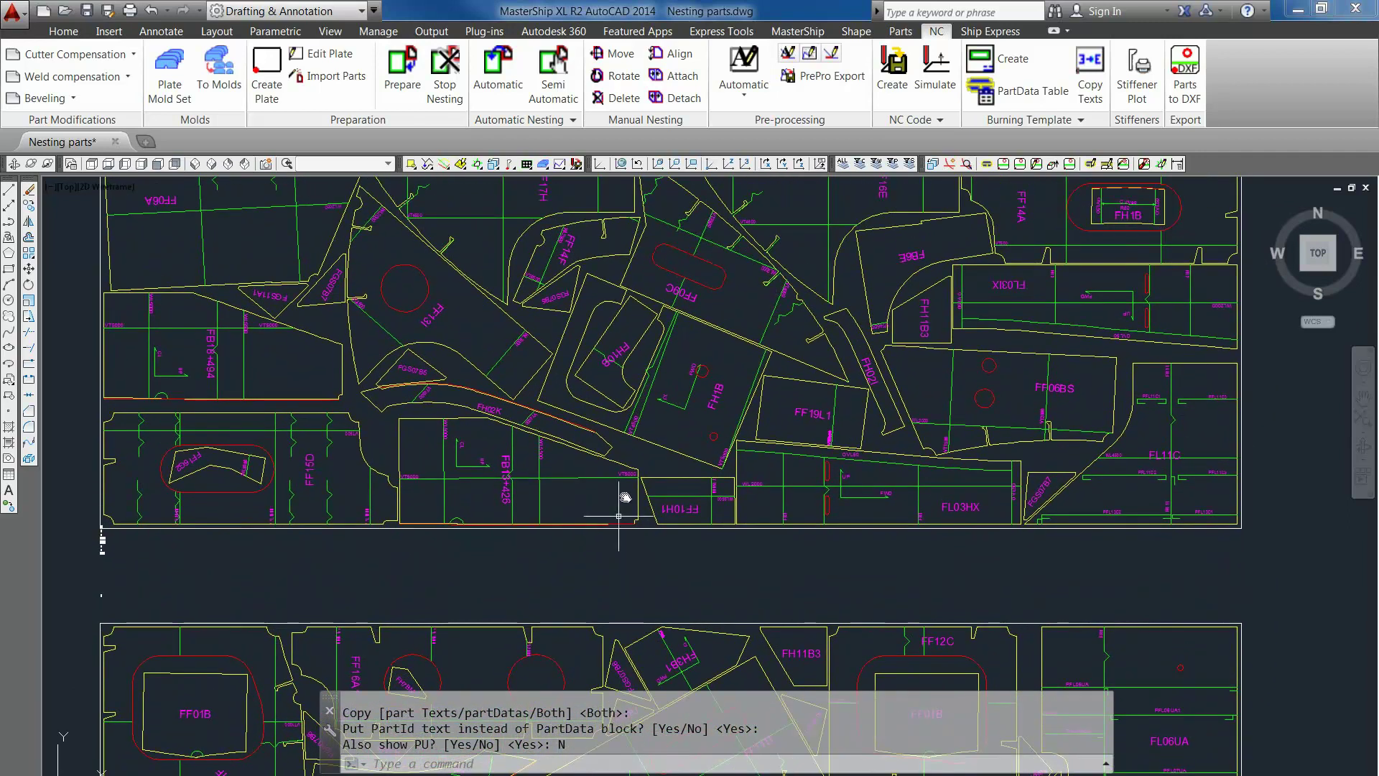
pyautogui.moveTo(632, 311); pyautogui.dragTo(645, 424, button='middle')
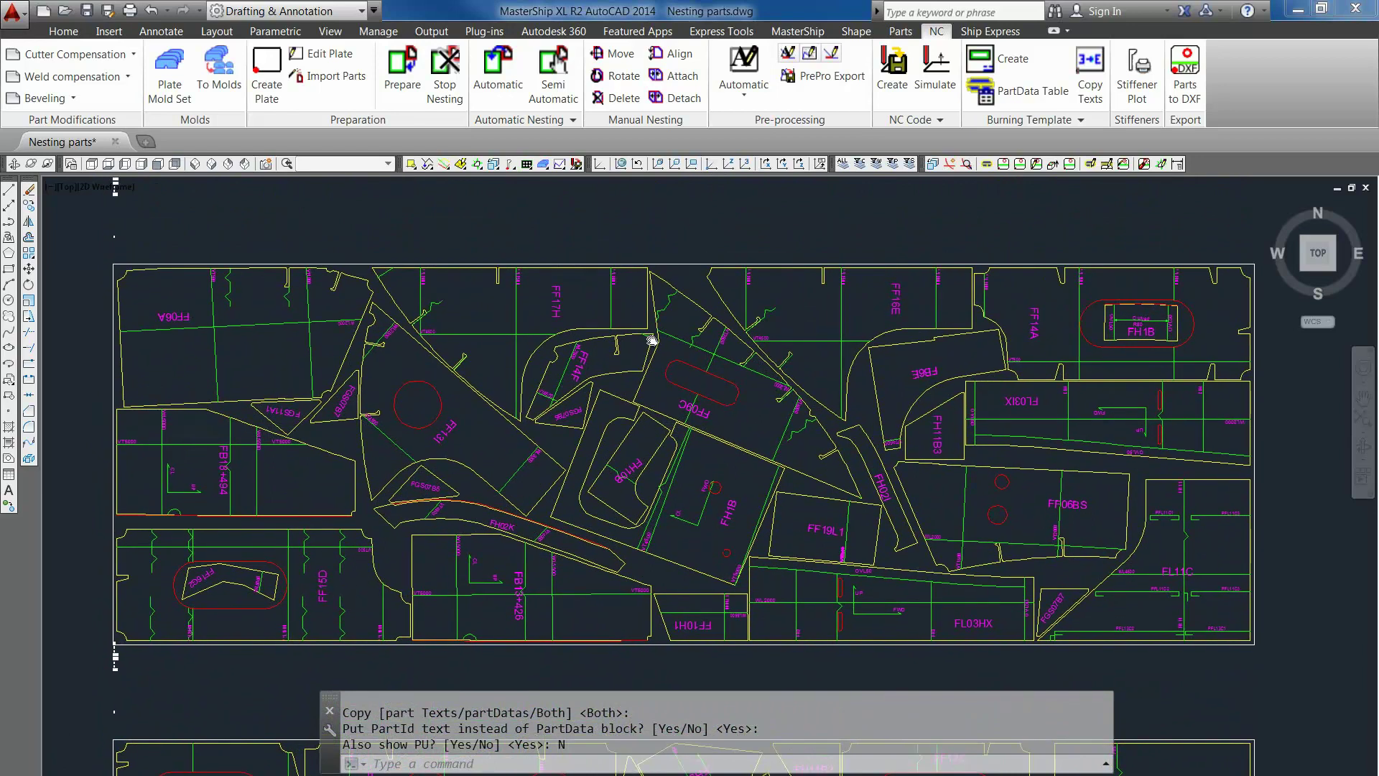
pyautogui.moveTo(656, 270); pyautogui.dragTo(666, 460, button='middle')
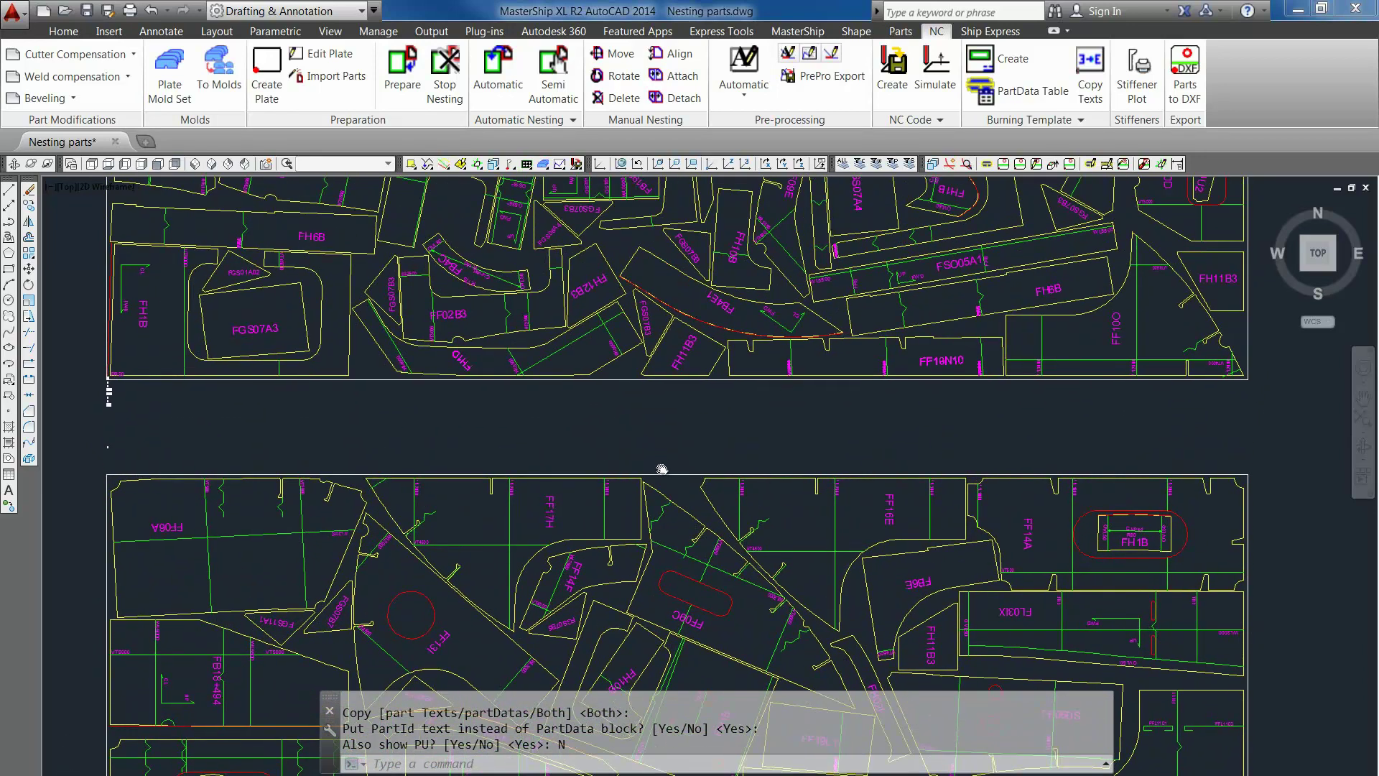
pyautogui.scroll(-2, 674, 416)
pyautogui.moveTo(671, 394)
pyautogui.mouseDown(button='middle')
pyautogui.moveTo(669, 455)
pyautogui.moveTo(682, 382)
pyautogui.mouseUp(button='middle')
pyautogui.scroll(-4, 675, 289)
pyautogui.moveTo(885, 400)
pyautogui.mouseDown(button='middle')
pyautogui.moveTo(874, 308)
pyautogui.moveTo(876, 337)
pyautogui.mouseUp(button='middle')
pyautogui.scroll(-2, 873, 316)
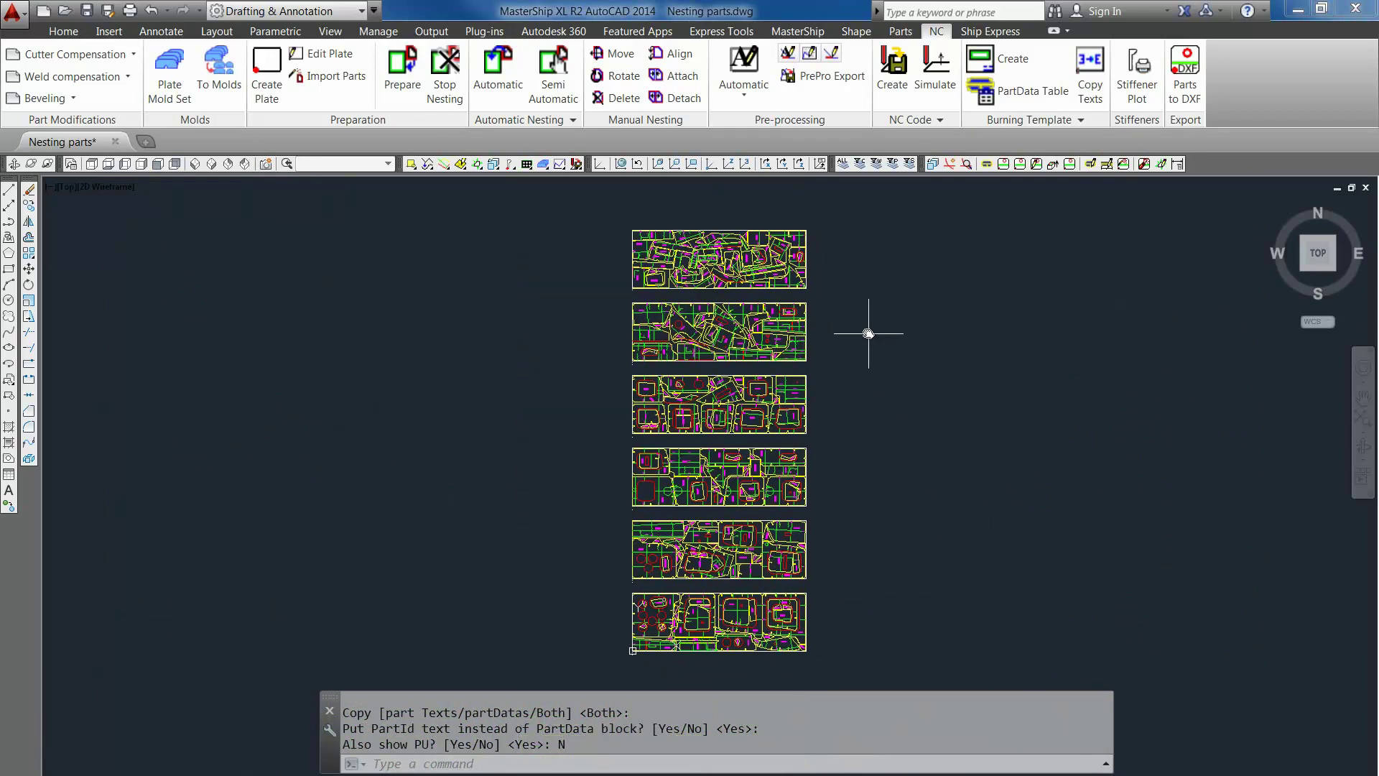